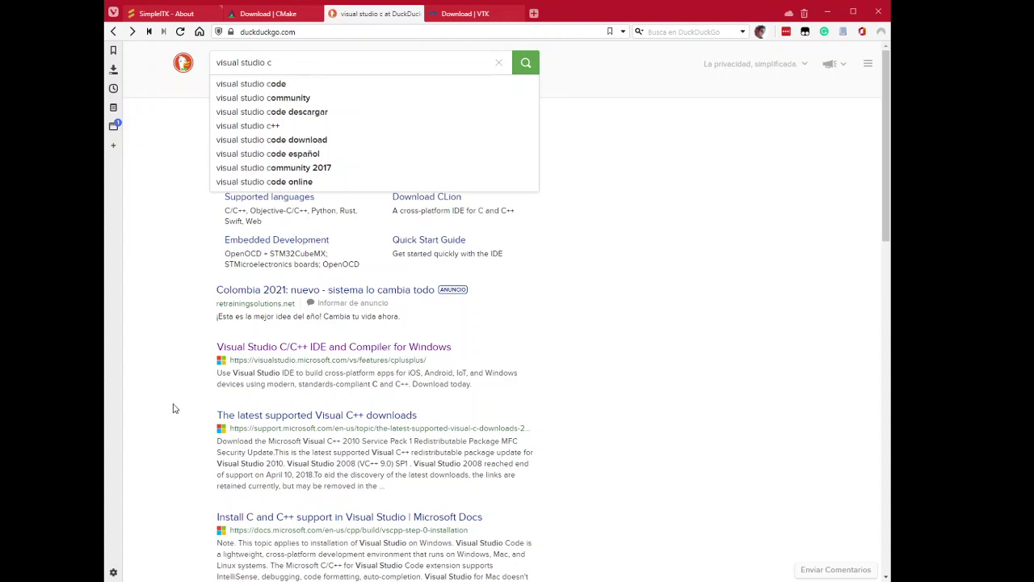
Open the Visual Studio C/C++ IDE page from the search results and choose the Community 2019 download
left_click(181, 340)
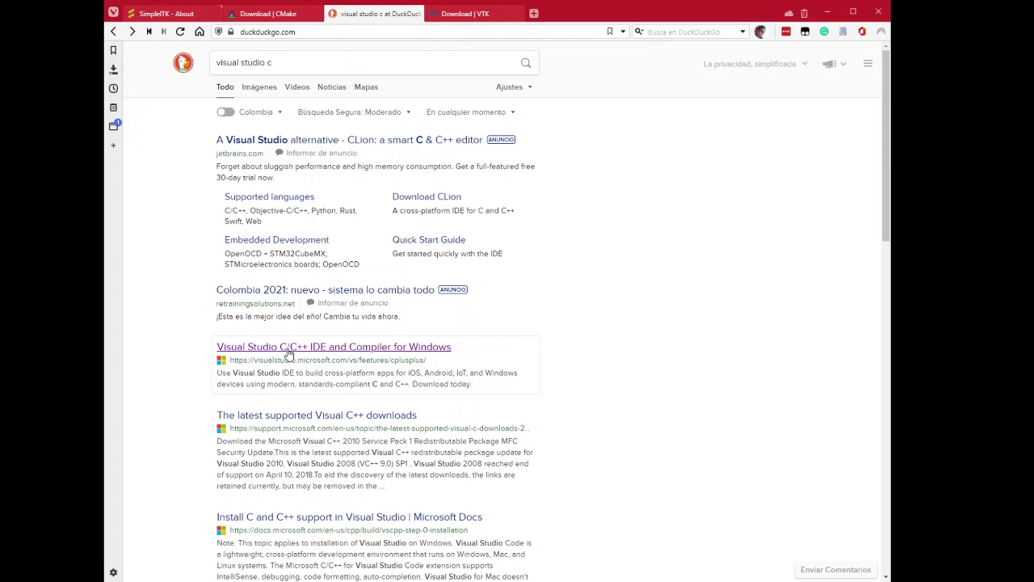
left_click(320, 350)
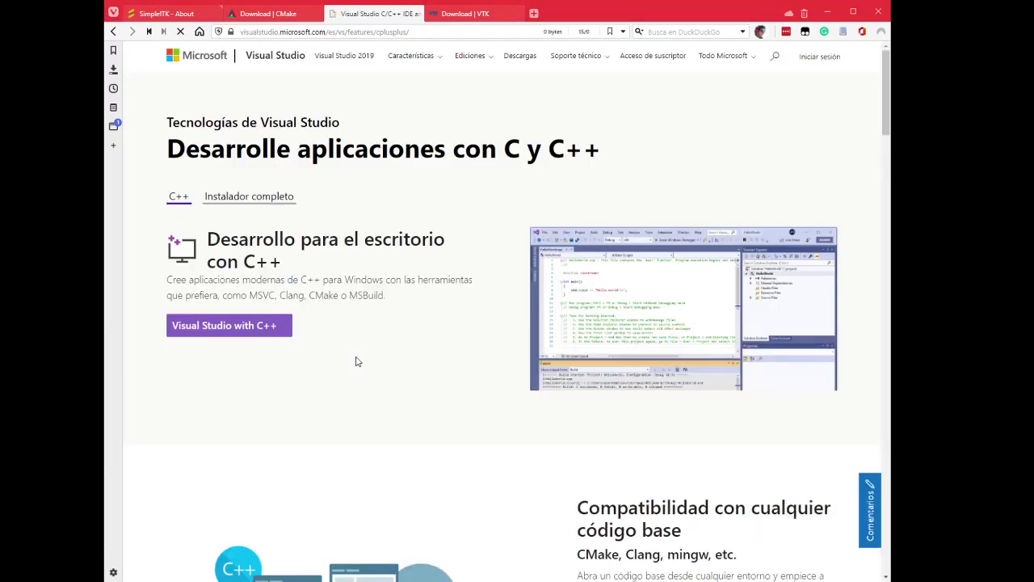
left_click(195, 325)
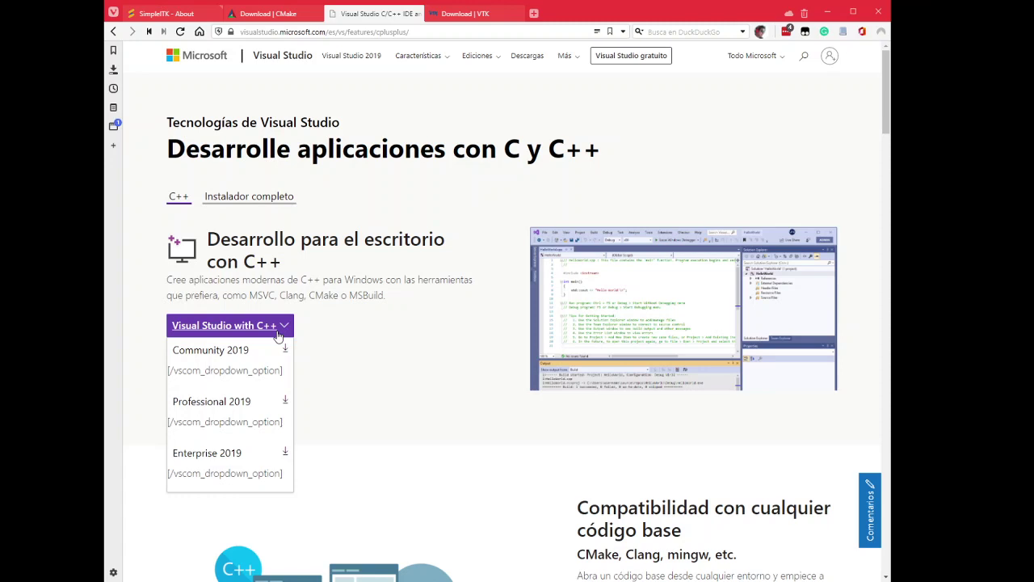
left_click(220, 359)
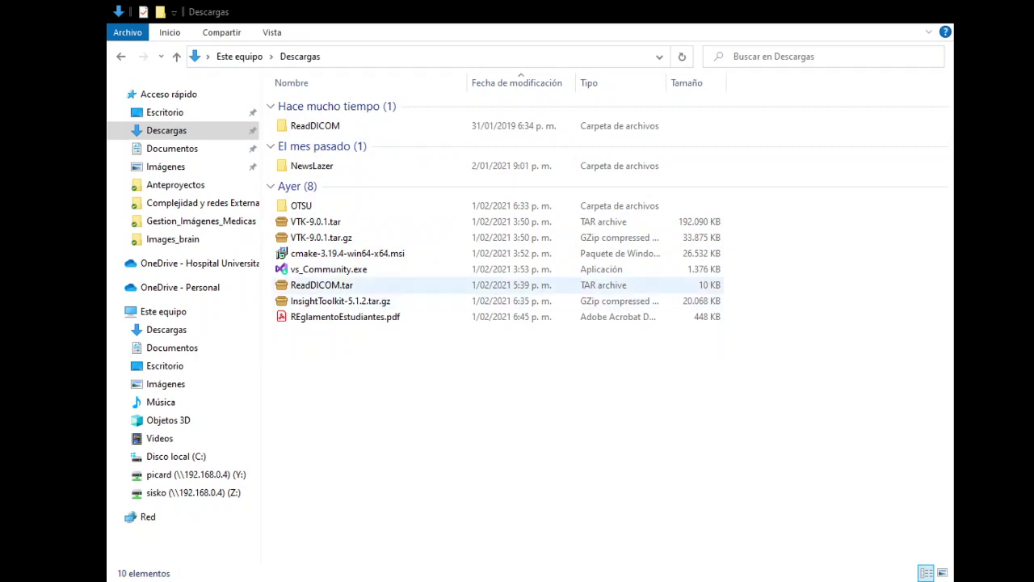
Switch to File Explorer and launch the cmake-3.19.4-win64-x64.msi installer from the Descargas folder
left_click(322, 241)
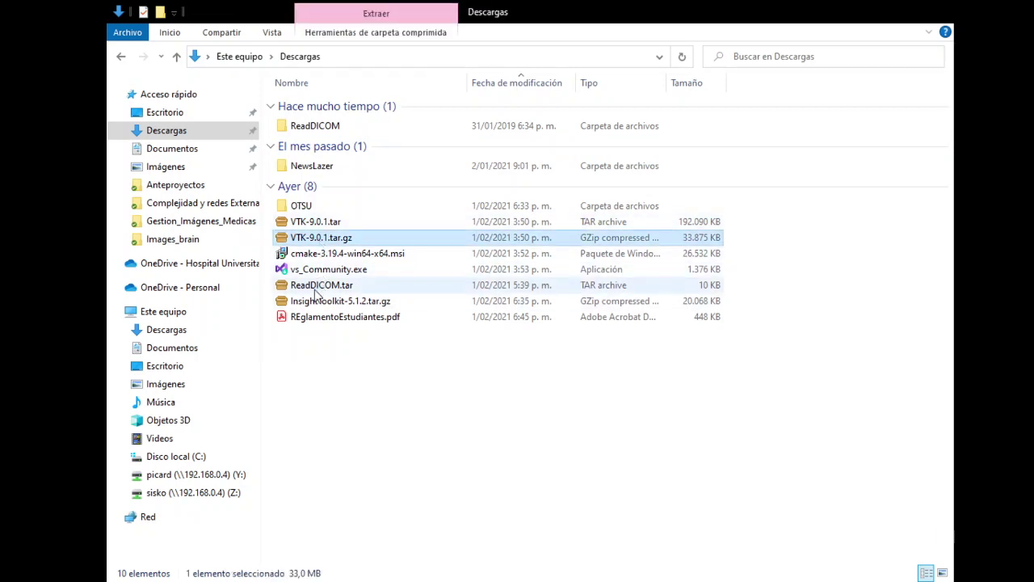
left_click(323, 253)
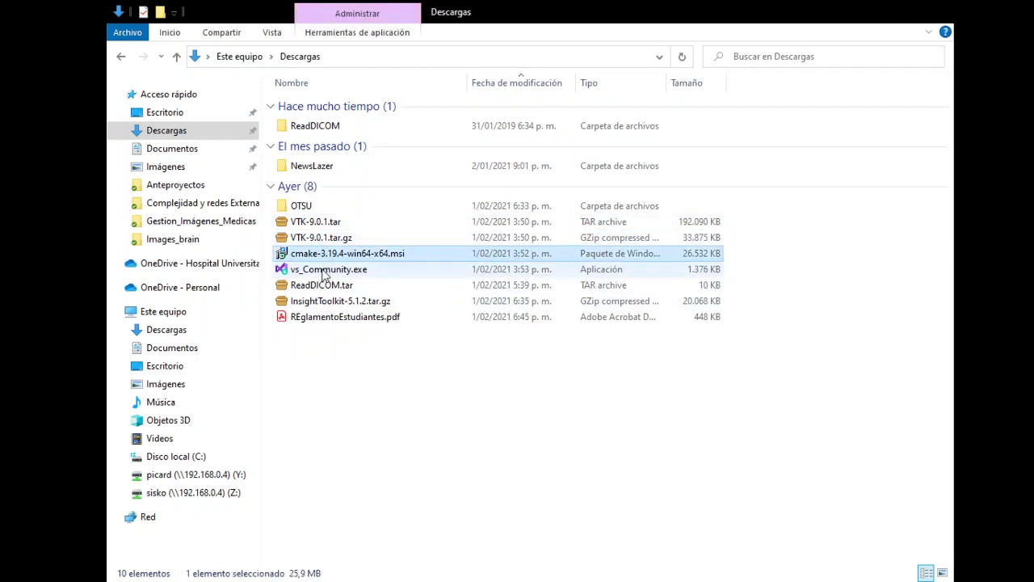
left_click(313, 270)
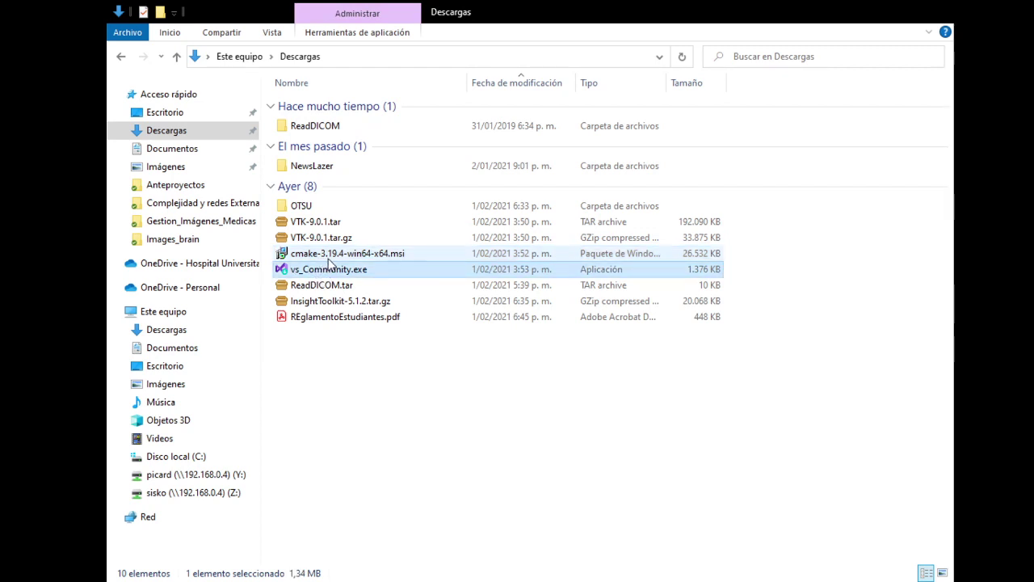
double_click(330, 255)
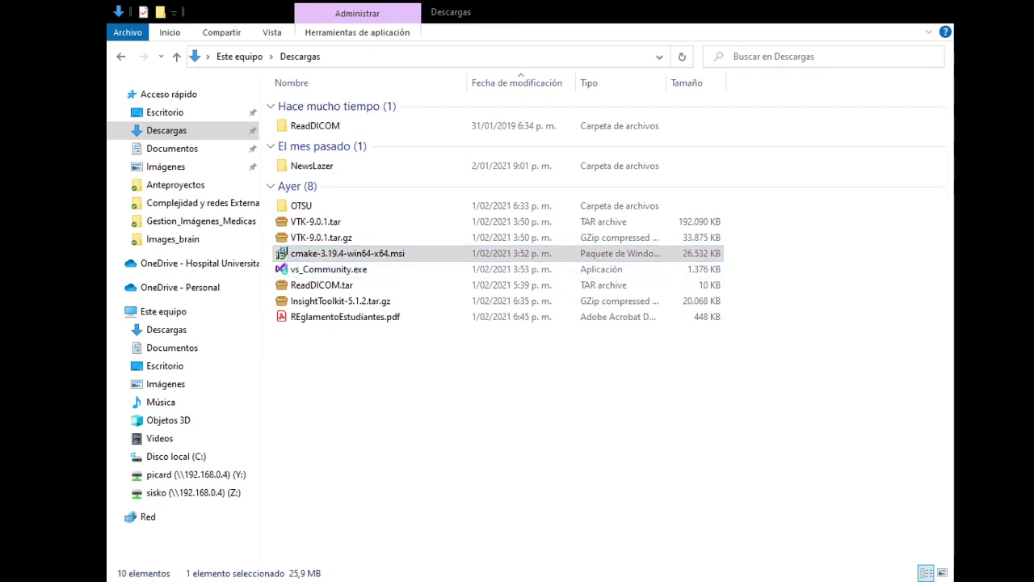
Extract the VTK-9.0.1.tar archive in Descargas and select the extracted VTK-9.0.1 folder
left_click(325, 239)
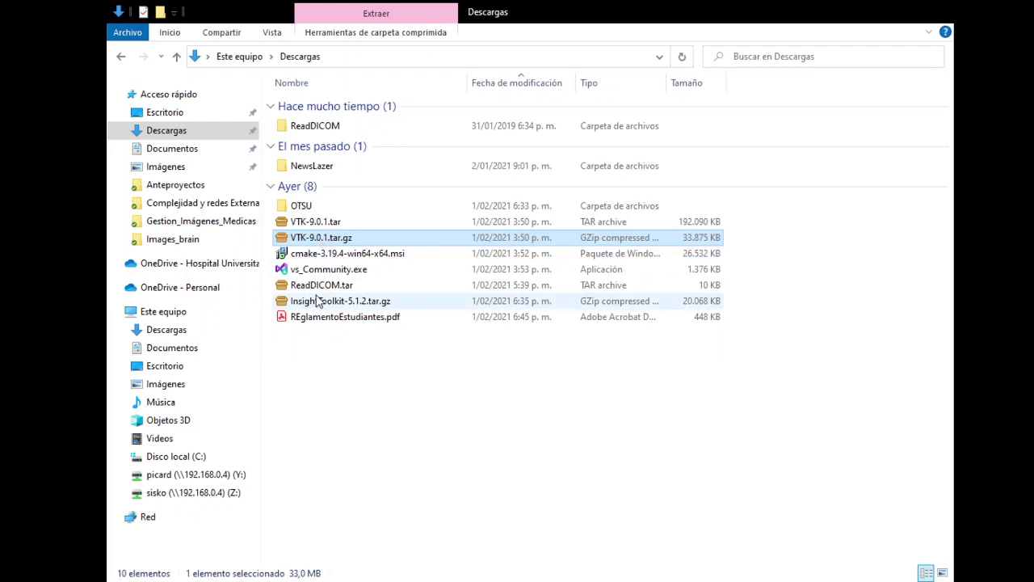
left_click(311, 225)
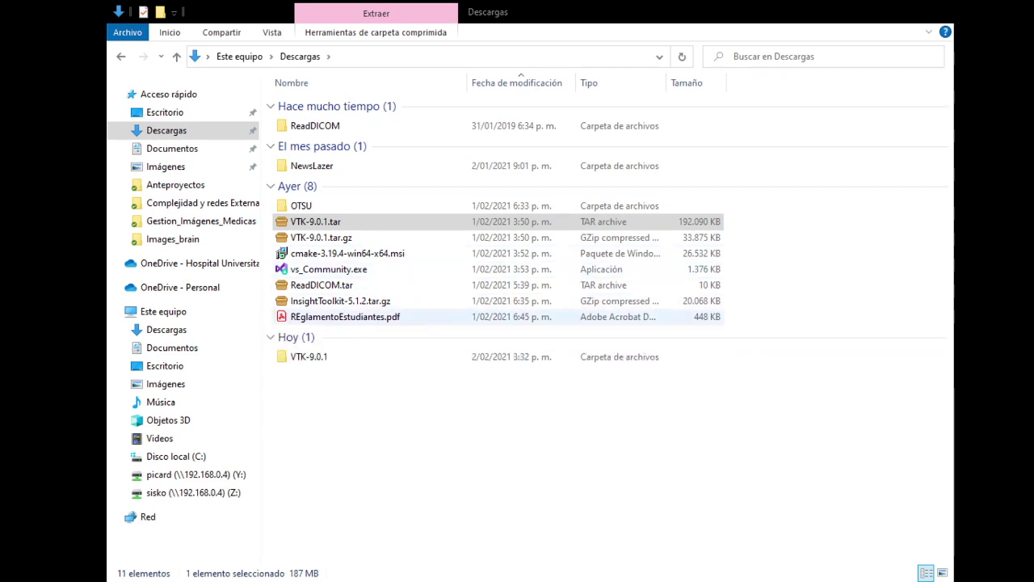
left_click(313, 359)
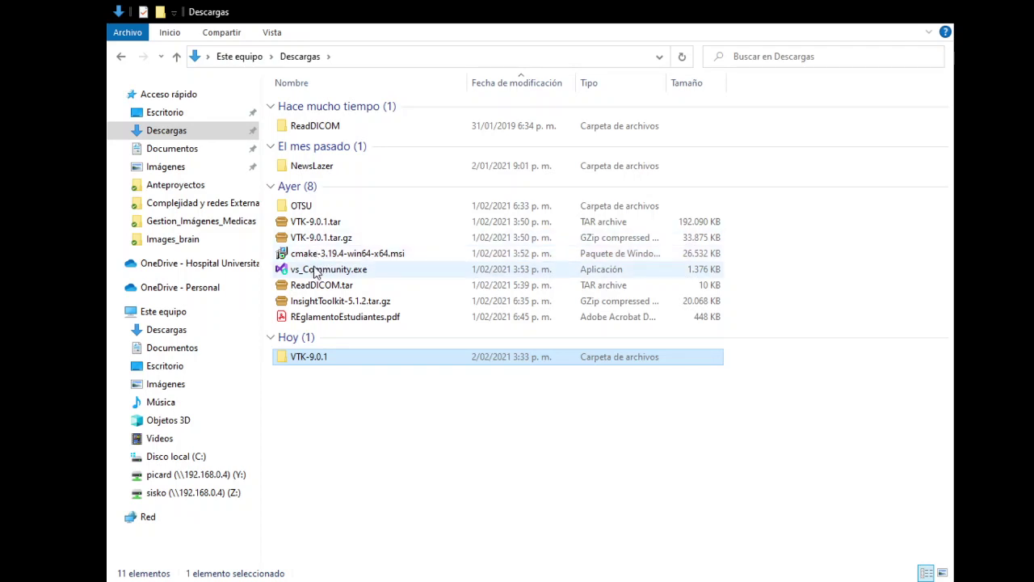
left_click(308, 359)
left_click(312, 378)
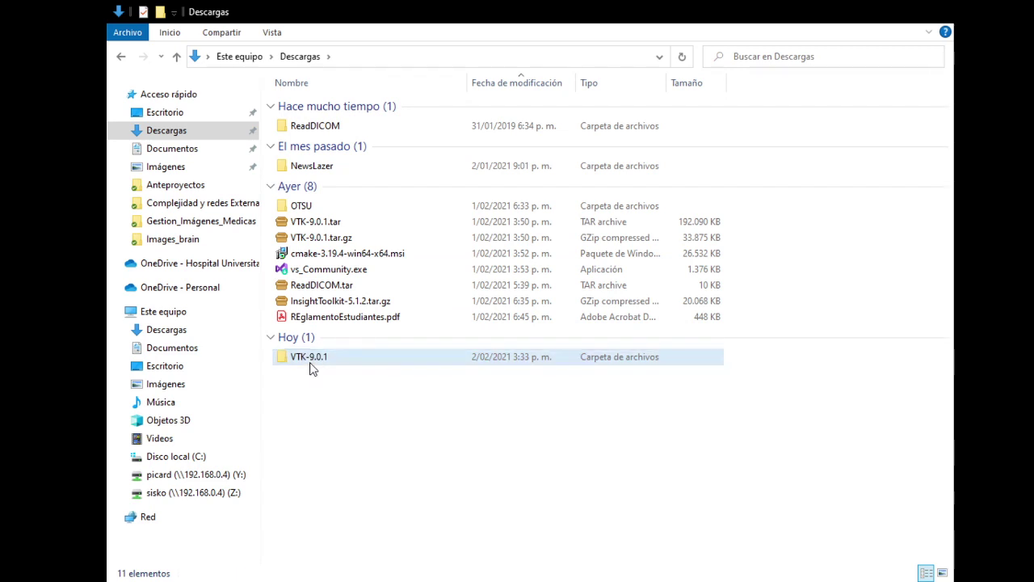
left_click(380, 373)
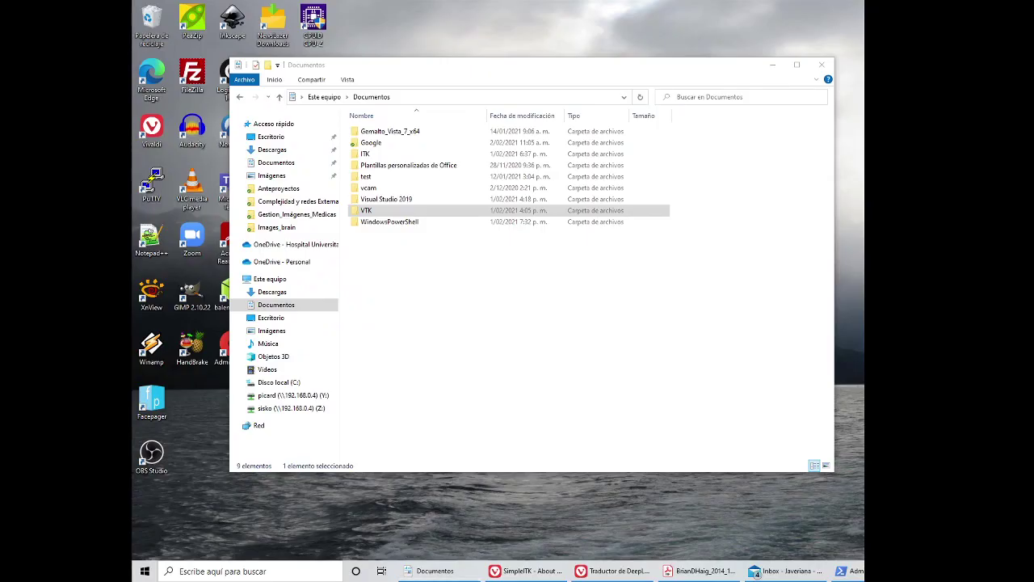
Open the VTK folder in Documentos and examine its build and VTK-9.0.1 subfolders
left_click(374, 212)
double_click(371, 212)
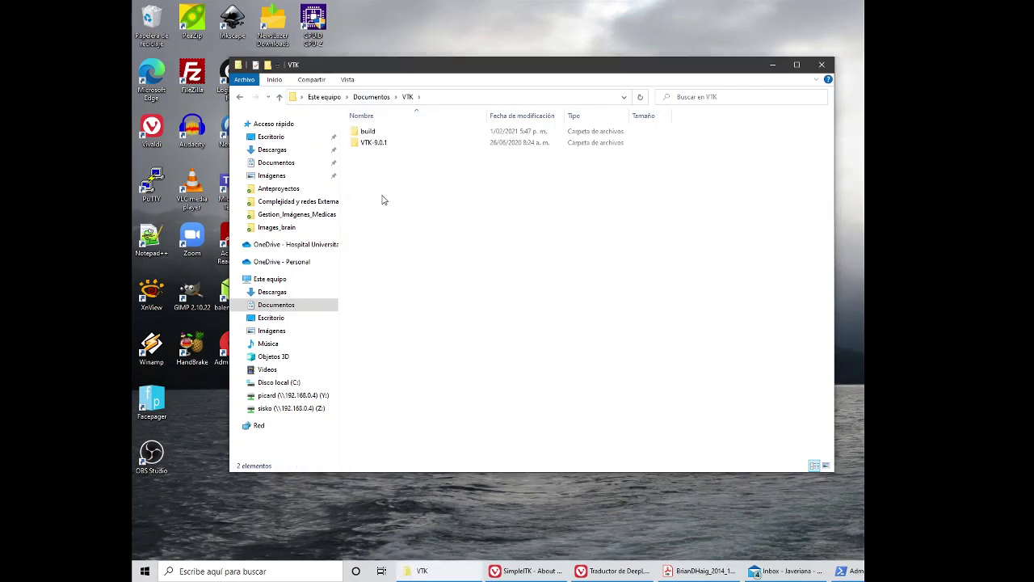
left_click(378, 144)
left_click(371, 148)
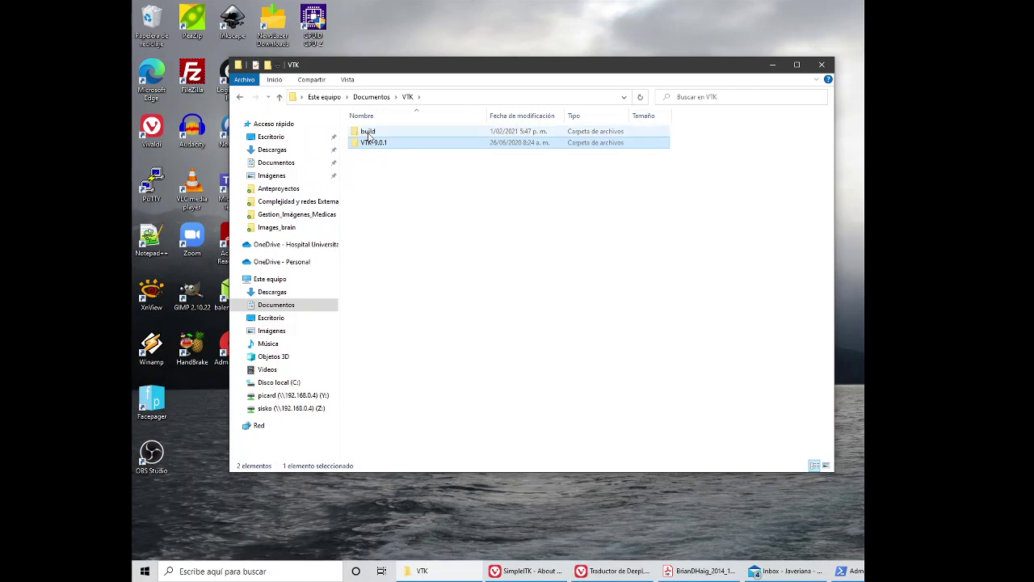
left_click(371, 135)
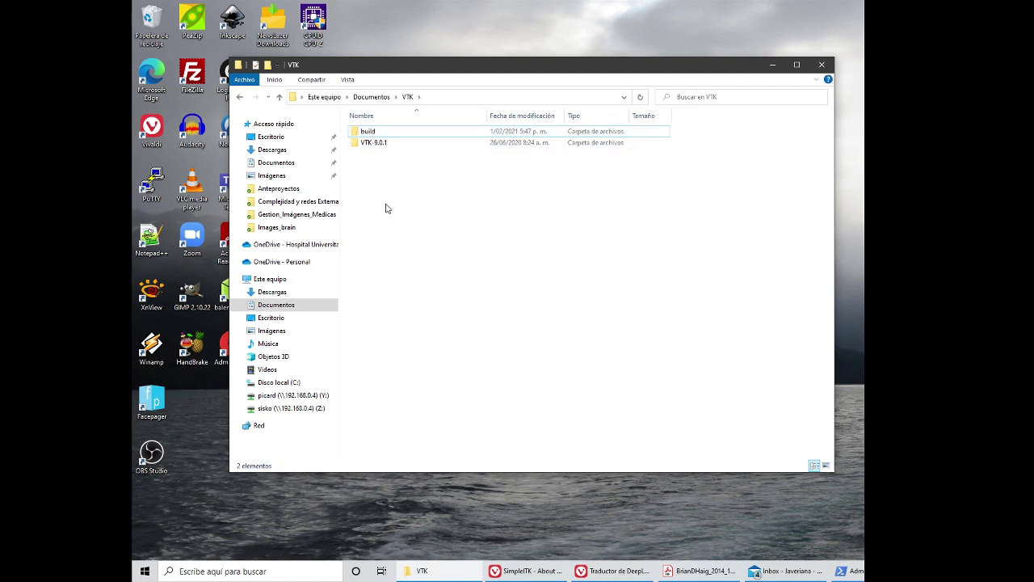
left_click(378, 145)
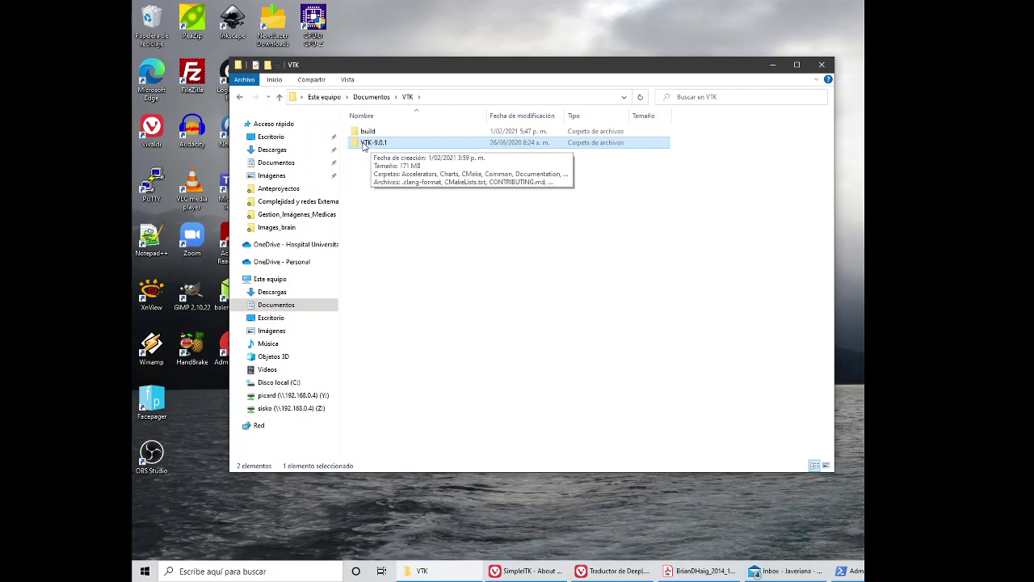
Search the installed programs for CMake, launch CMake (cmake-gui), and reposition its window on the desktop
left_click(145, 570)
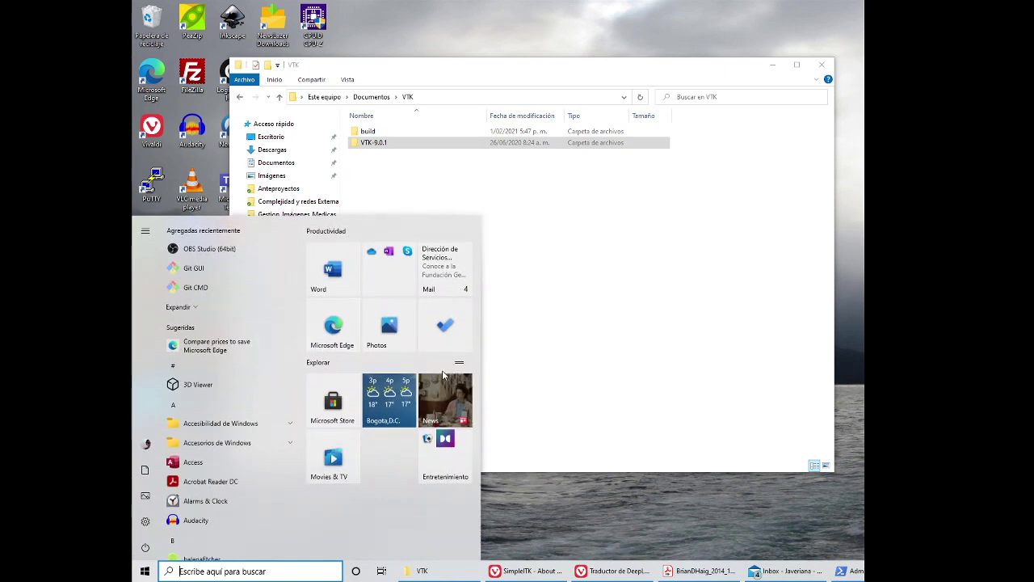
type("cma")
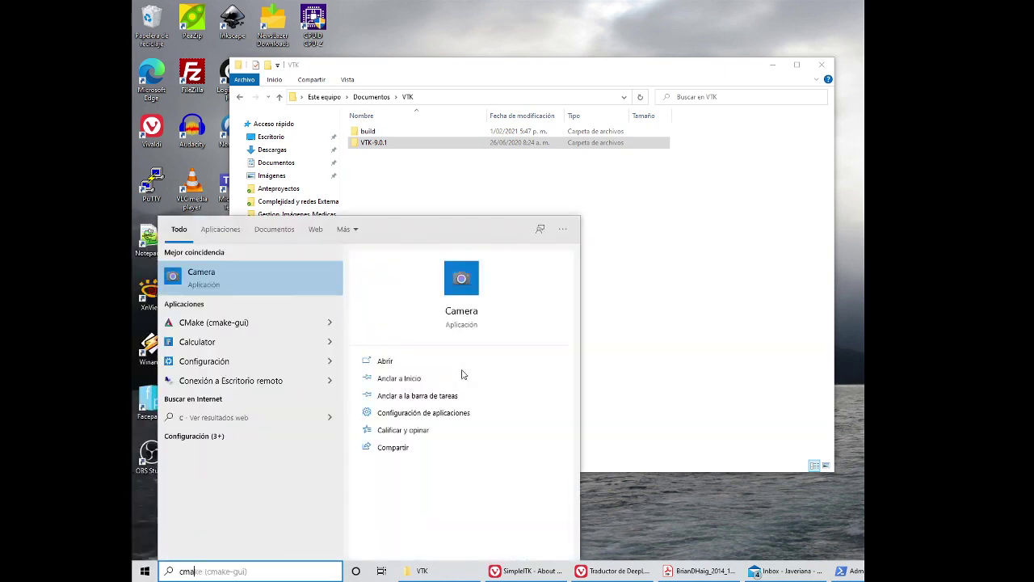
left_click(462, 376)
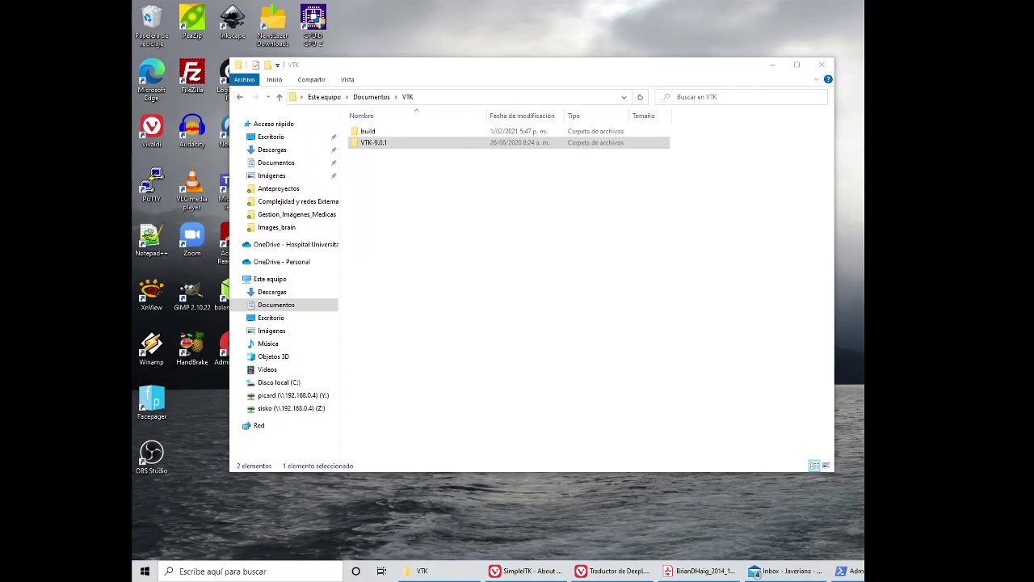
left_click_drag(731, 8, 499, 27)
Set the source code location to the VTK-9.0.1 folder inside Documentos/VTK
left_click(608, 51)
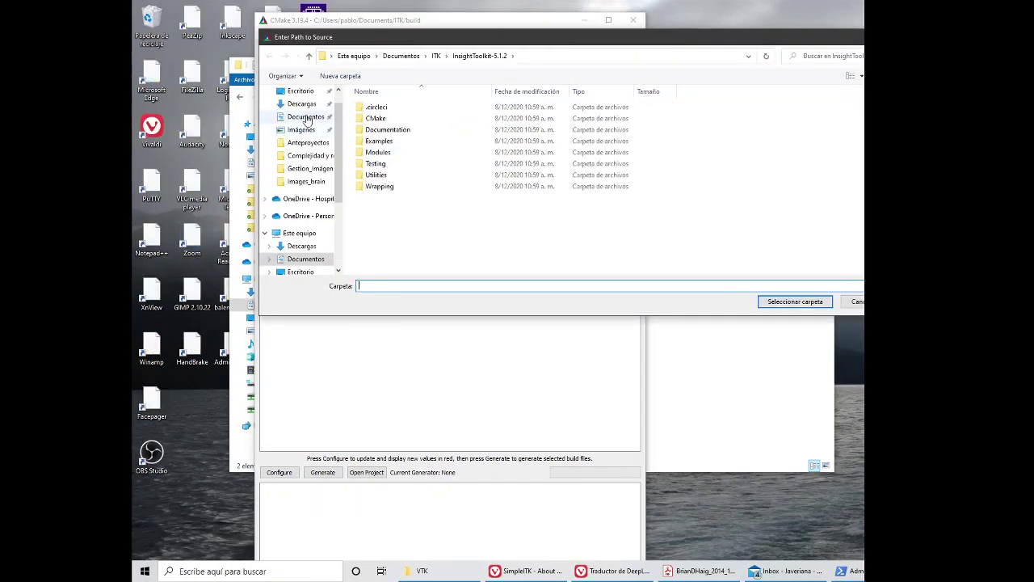
left_click(313, 118)
double_click(371, 187)
left_click(377, 120)
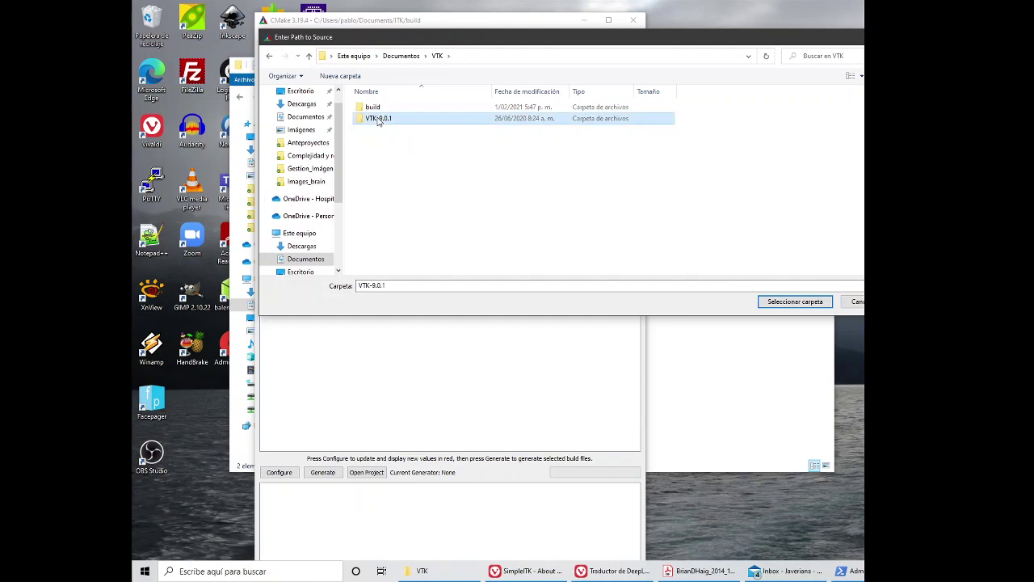
left_click(775, 303)
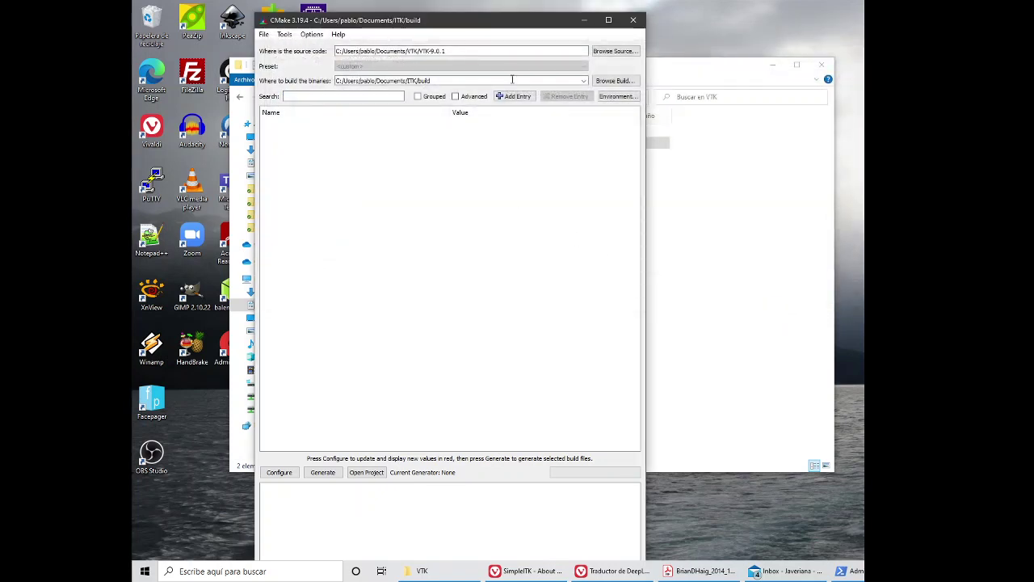
Set the location for building the binaries to the build folder inside Documentos/VTK
left_click(614, 81)
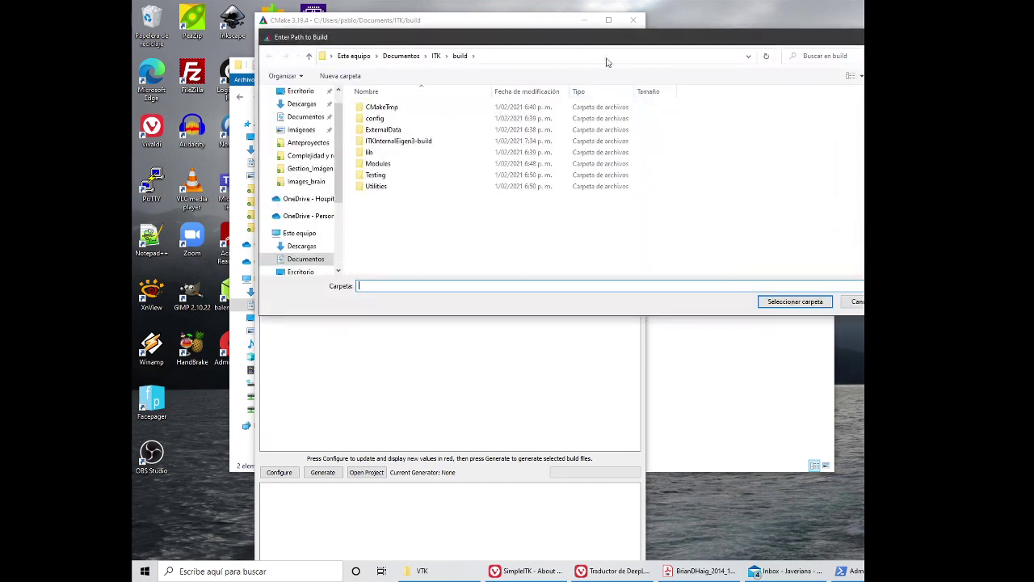
left_click_drag(603, 44, 595, 141)
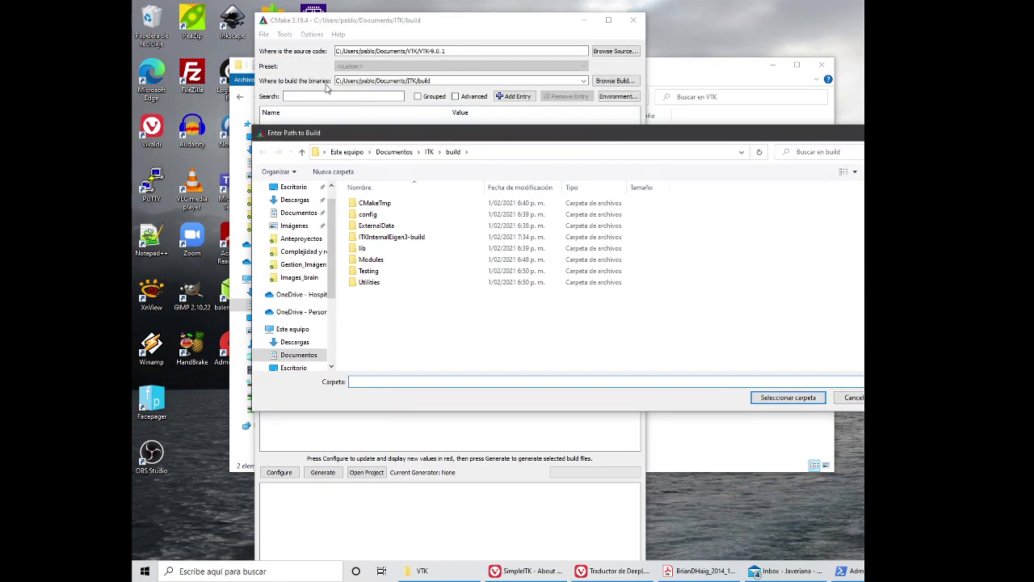
left_click(299, 213)
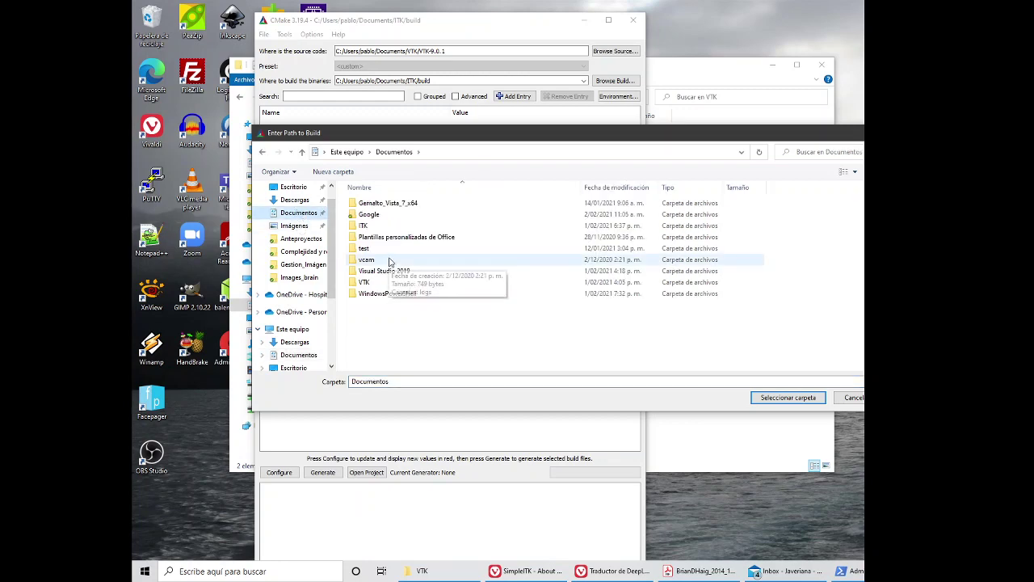
double_click(376, 285)
left_click(365, 203)
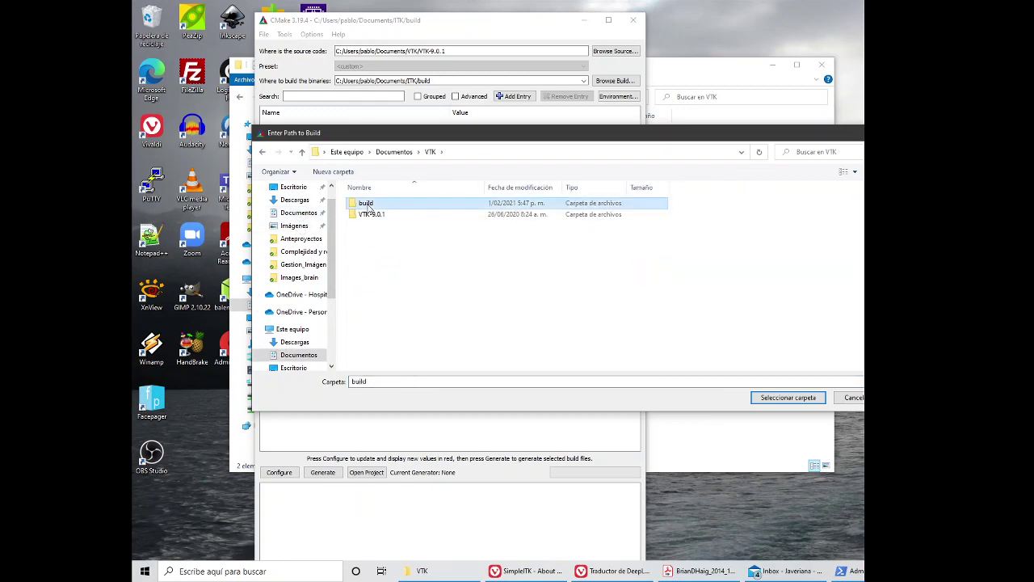
left_click(788, 400)
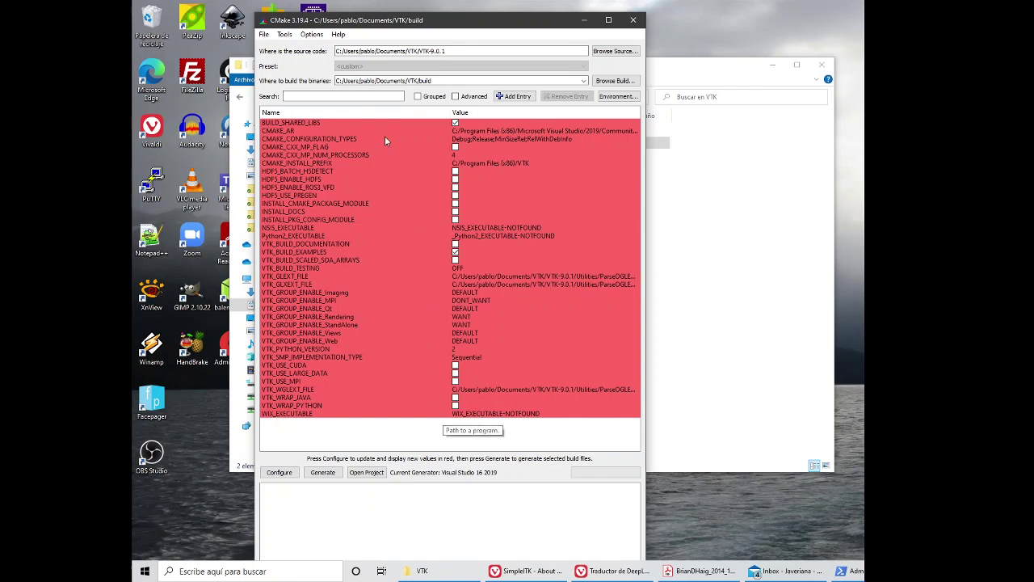
Configure the VTK project with BUILD_SHARED_LIBS and VTK_BUILD_EXAMPLES enabled
left_click(455, 123)
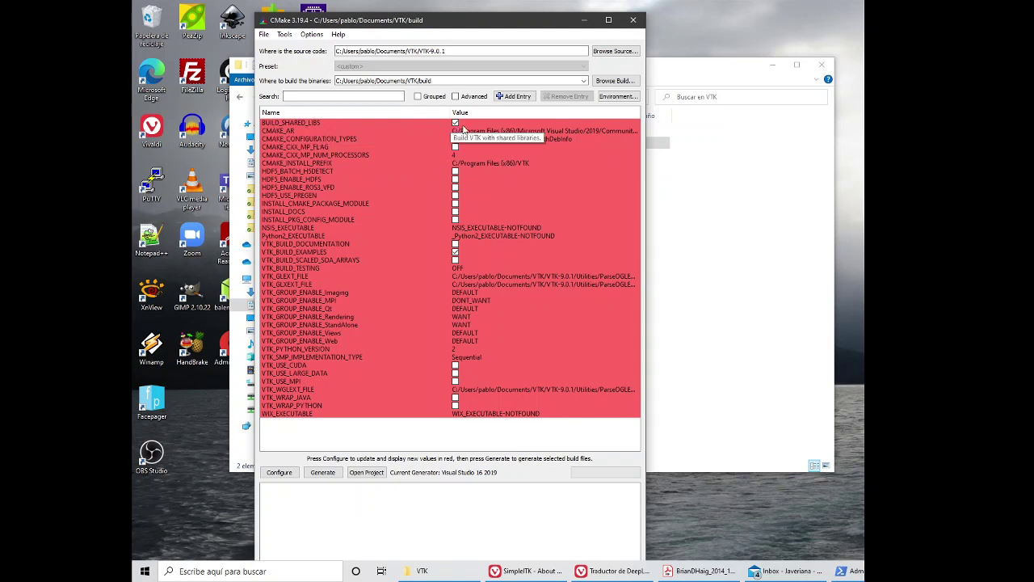
left_click(455, 253)
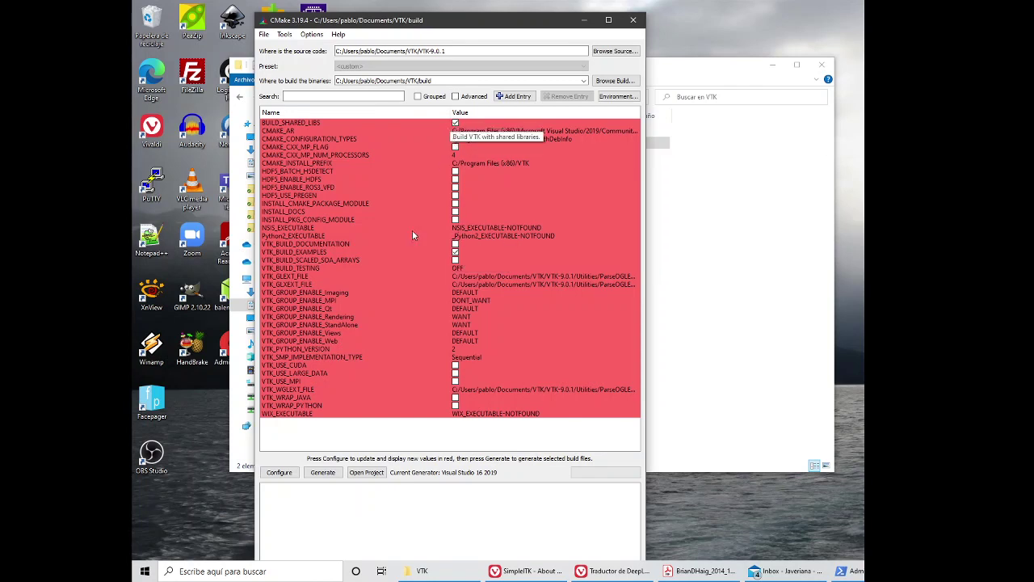
left_click(280, 474)
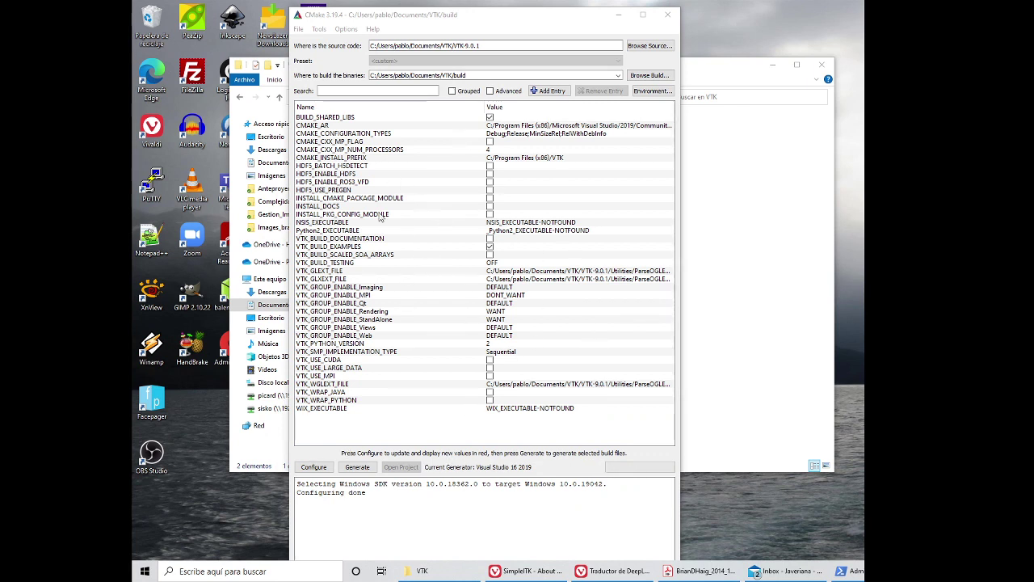
Delete the CMake cache of the VTK build
left_click(298, 29)
left_click(309, 54)
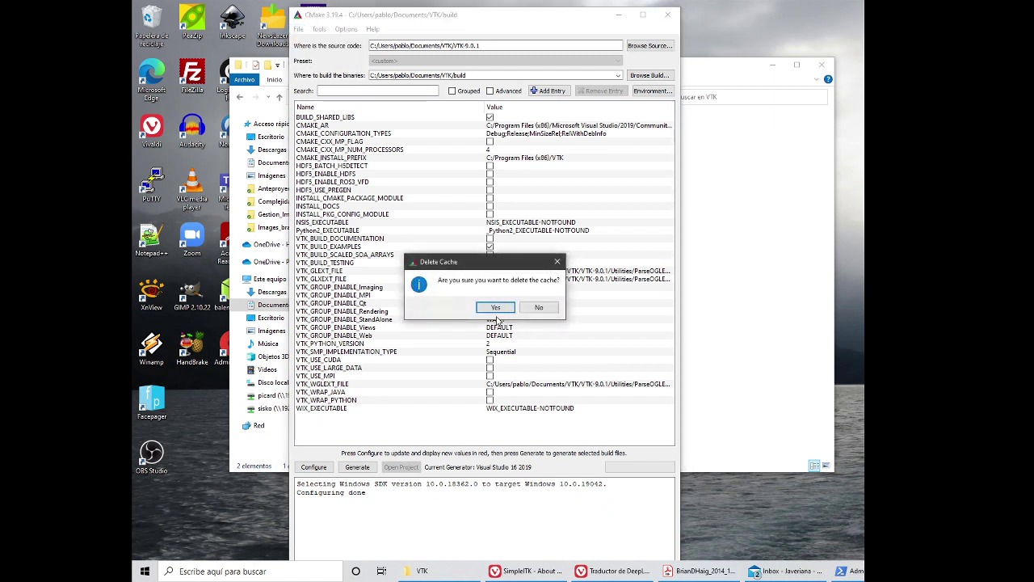
left_click(496, 308)
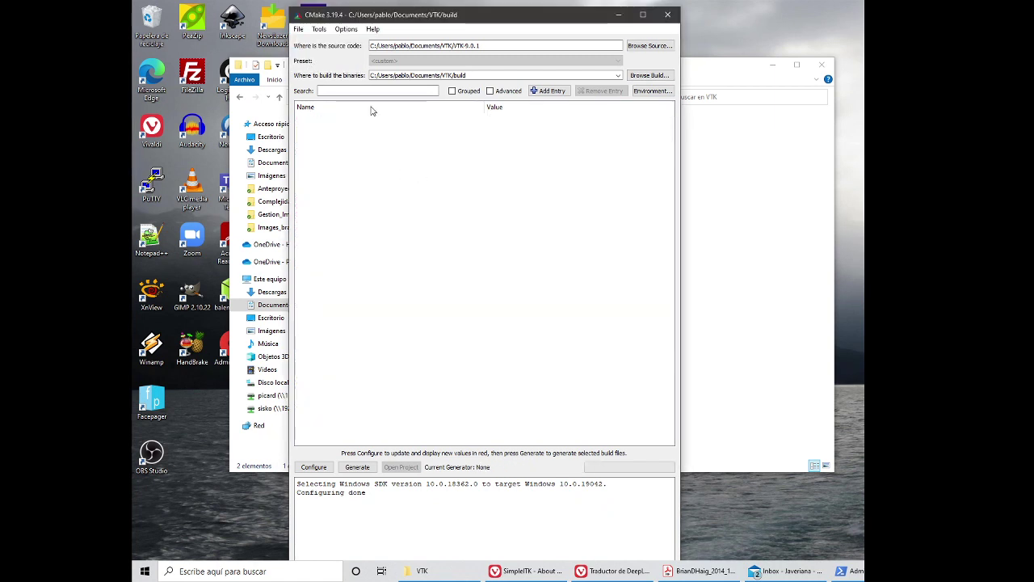
left_click(301, 31)
left_click(458, 302)
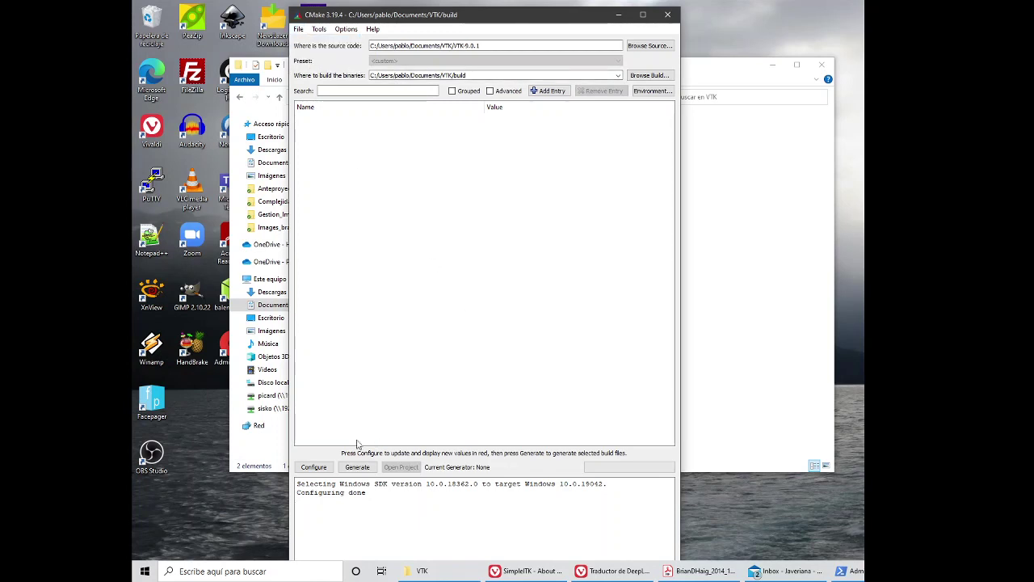
Configure the VTK project with the Visual Studio 16 2019 generator and the default native compilers
left_click(313, 467)
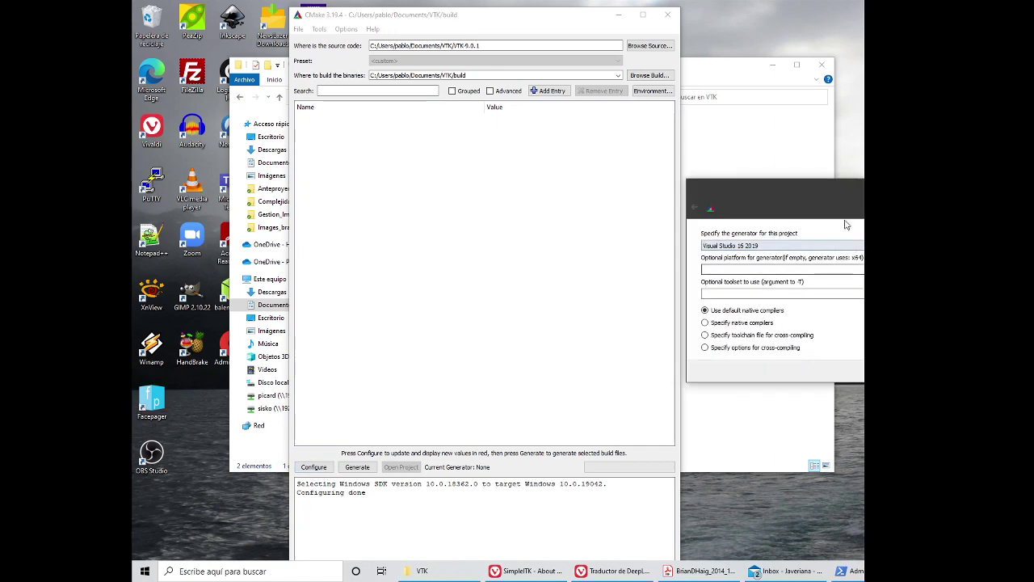
left_click_drag(836, 183, 610, 162)
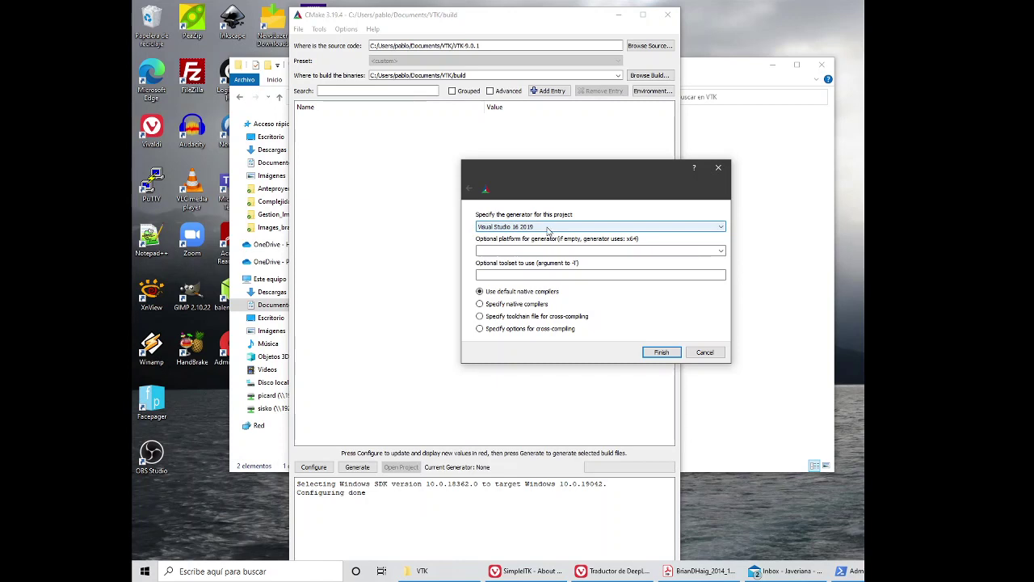
left_click(548, 228)
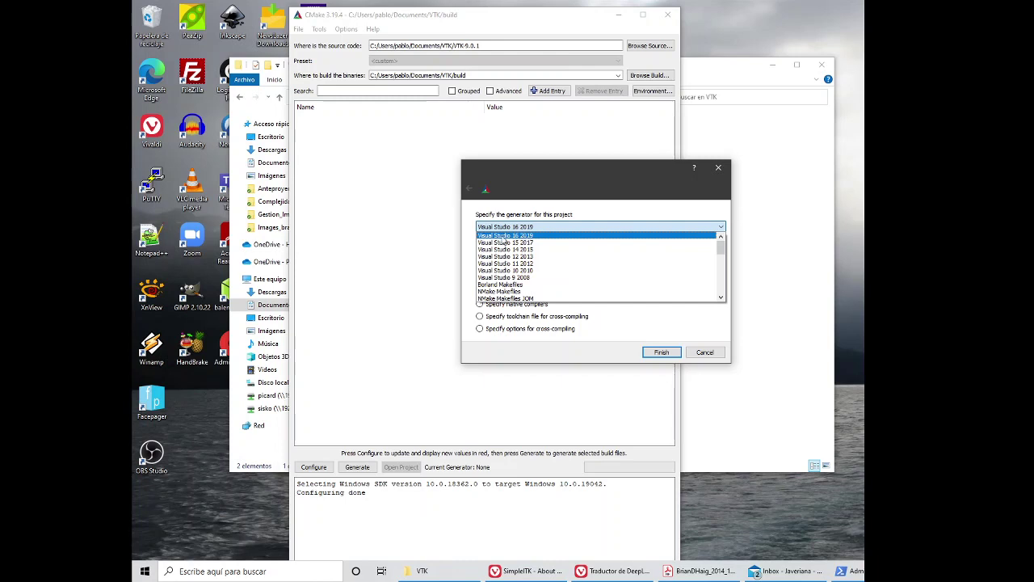
left_click(538, 236)
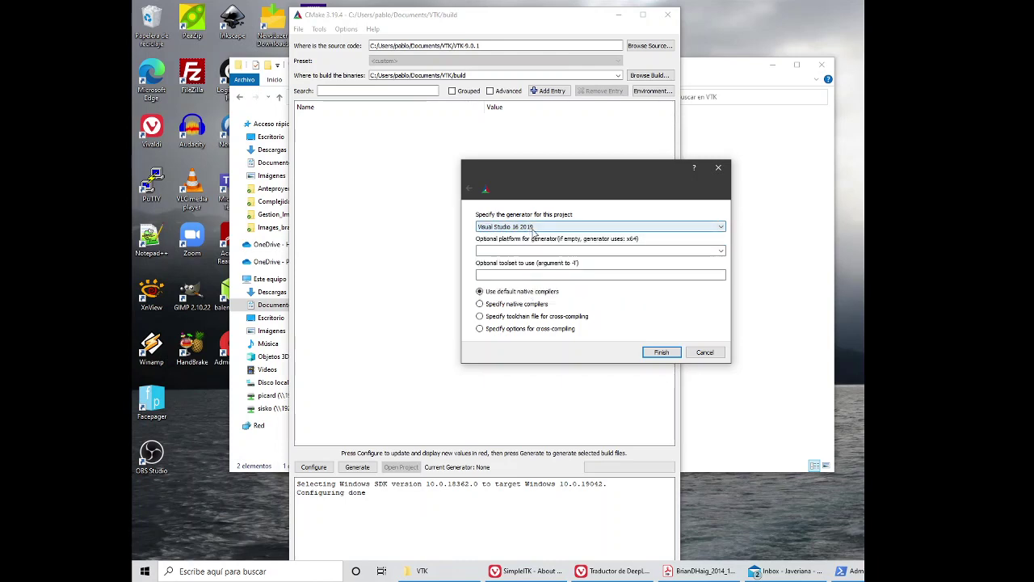
left_click(662, 352)
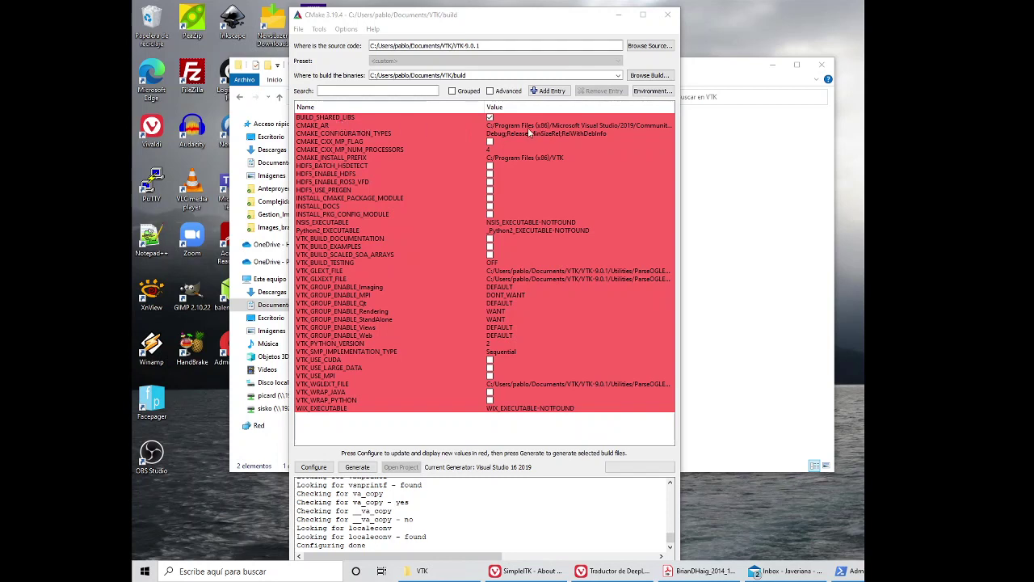
Configure the VTK project again with the current options, generate its Visual Studio build files and close CMake
left_click(314, 467)
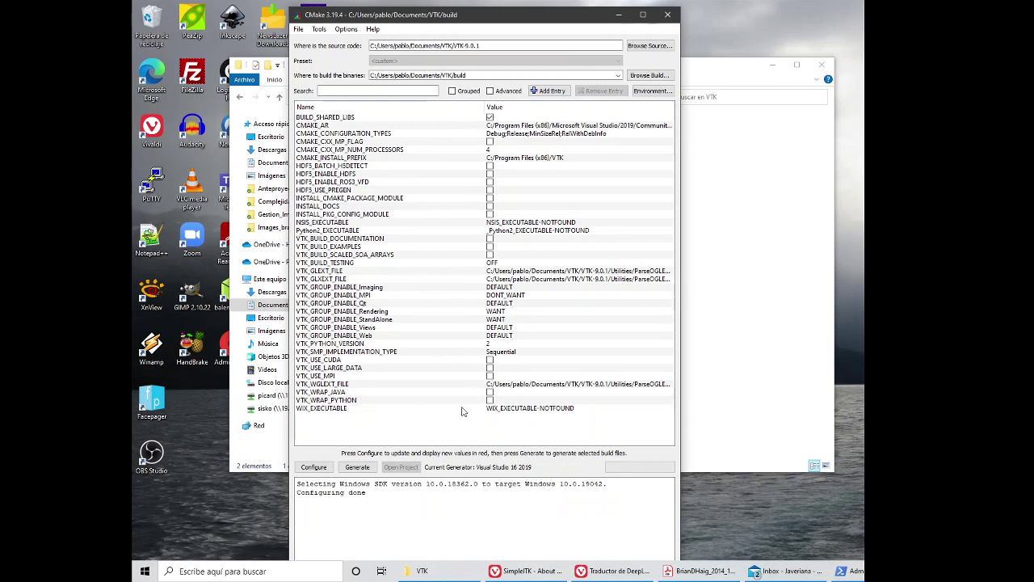
left_click(359, 472)
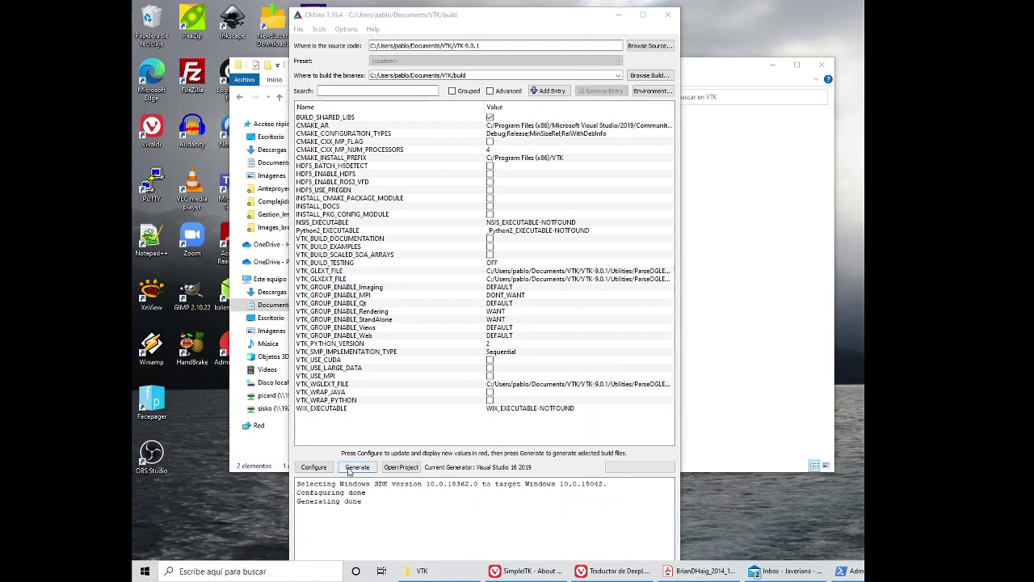
left_click(296, 504)
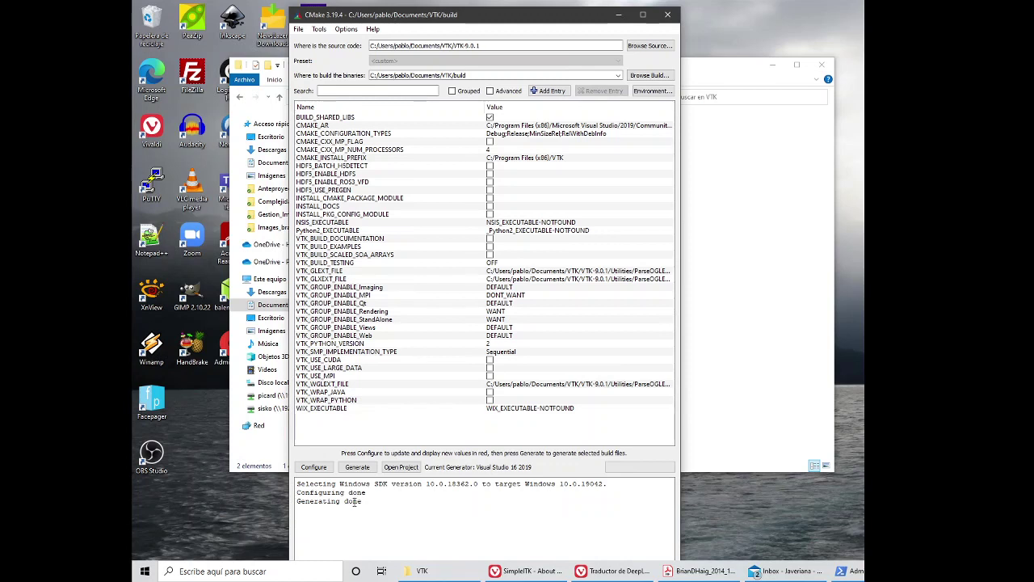
left_click(398, 468)
left_click(668, 13)
Launch Visual Studio 2019 as administrator and continue without code
left_click(145, 572)
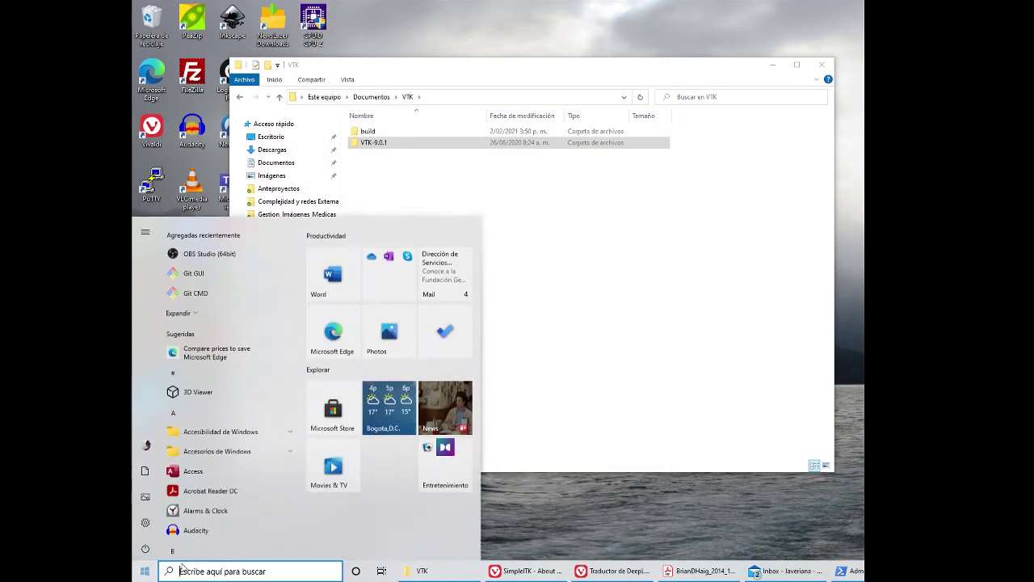
type("vi")
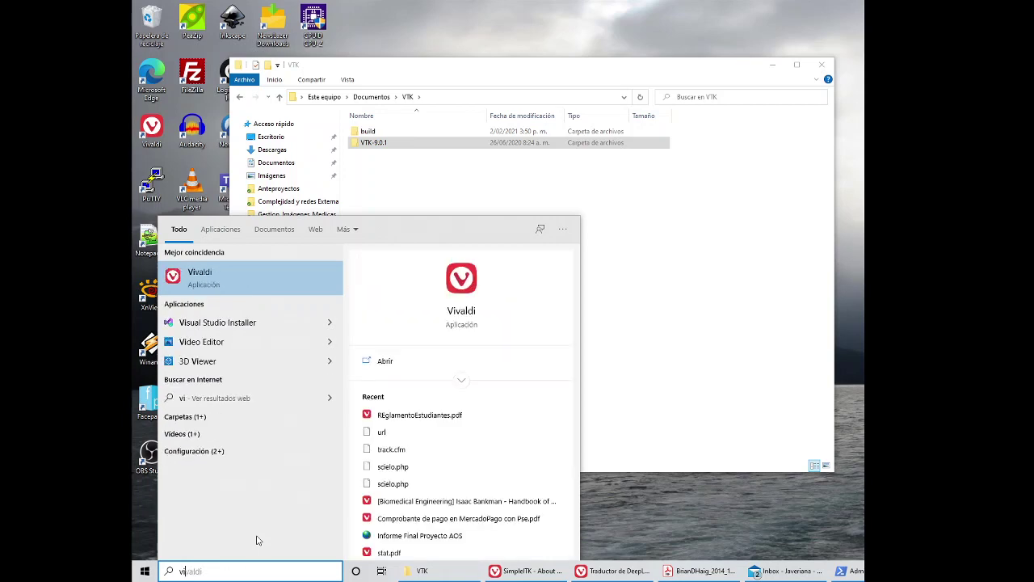
type("sual")
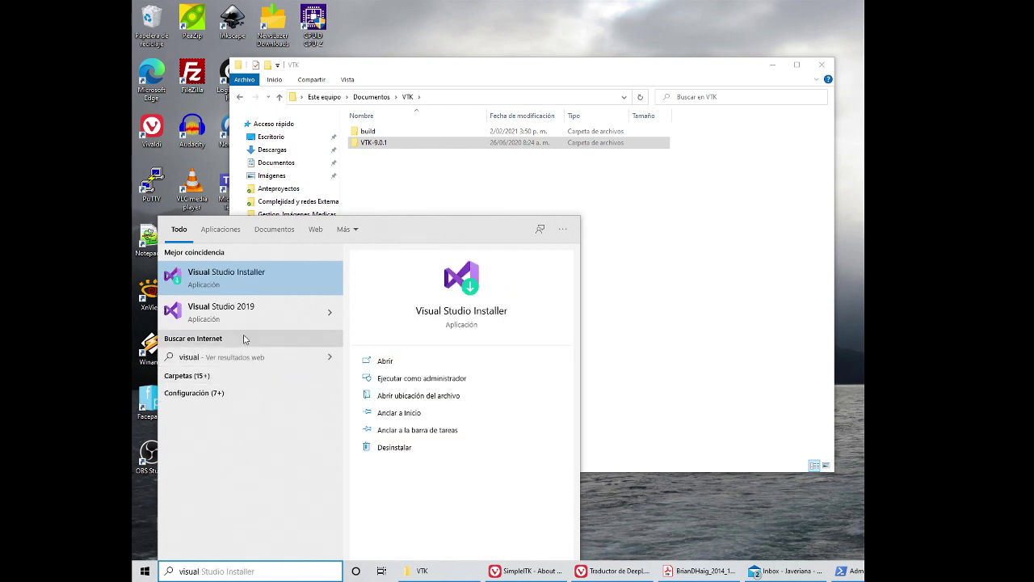
right_click(237, 317)
left_click(280, 325)
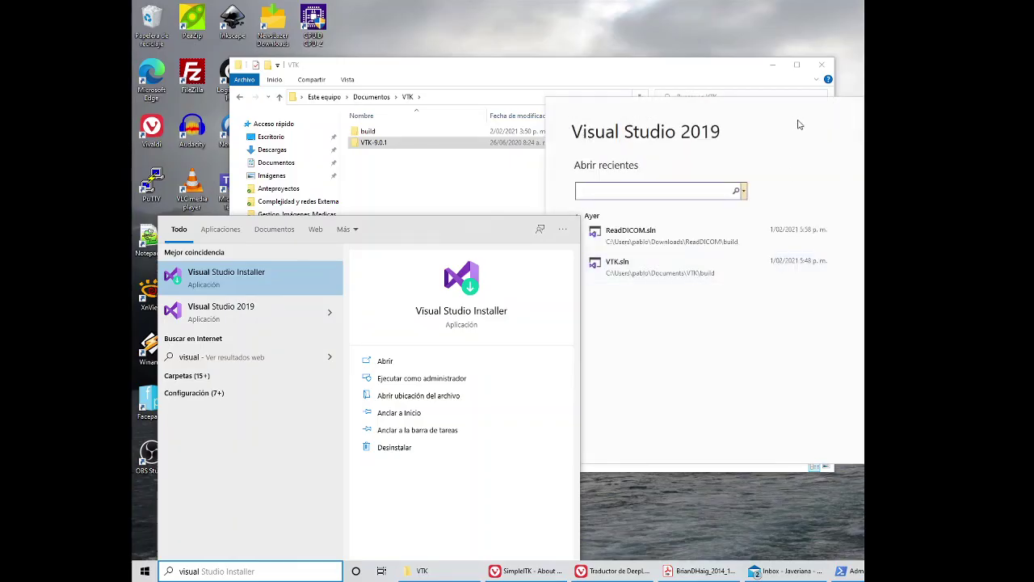
left_click_drag(810, 108, 445, 95)
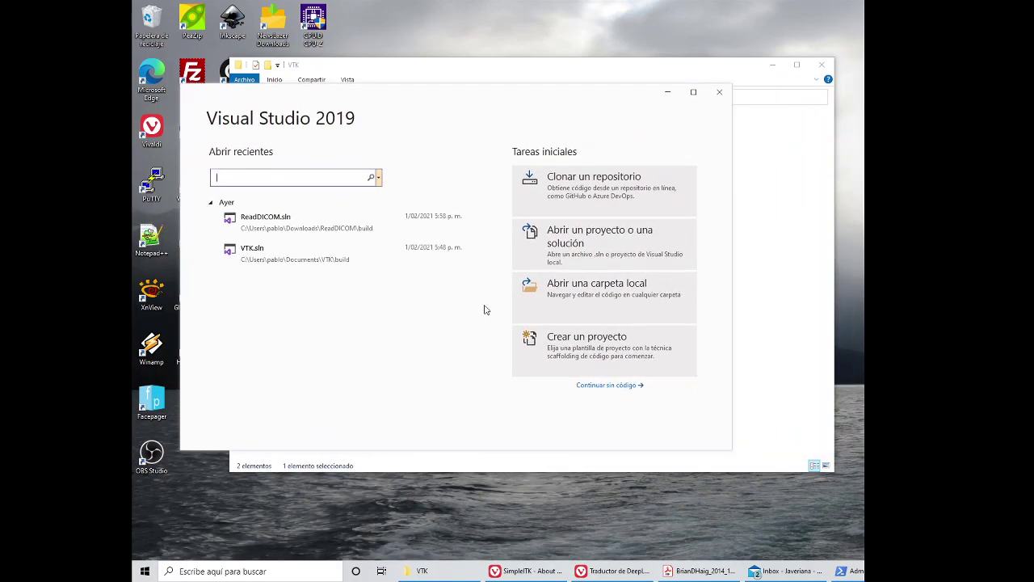
left_click(606, 385)
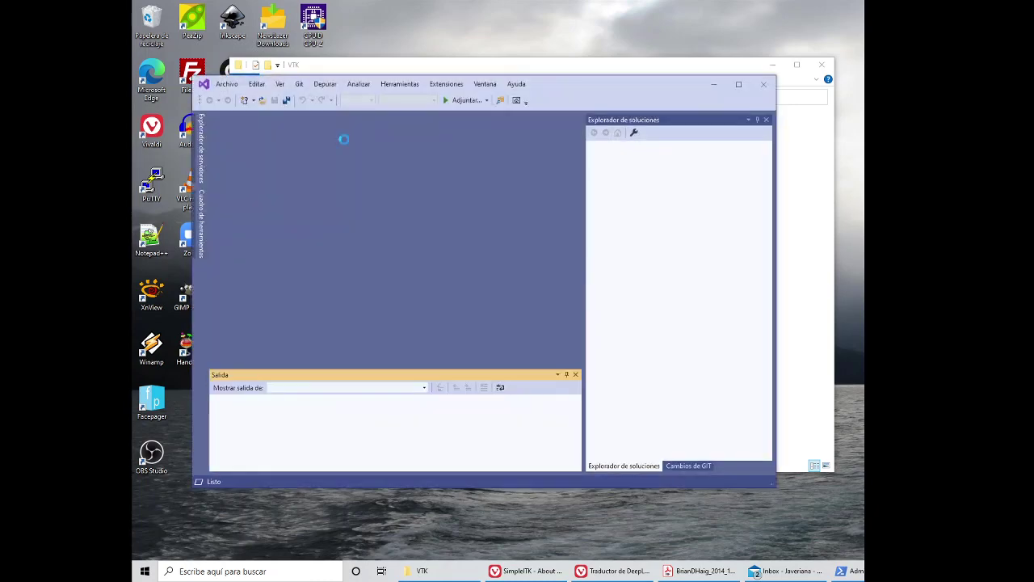
Open the VTK.sln solution from the build folder inside Documentos/VTK
left_click(228, 84)
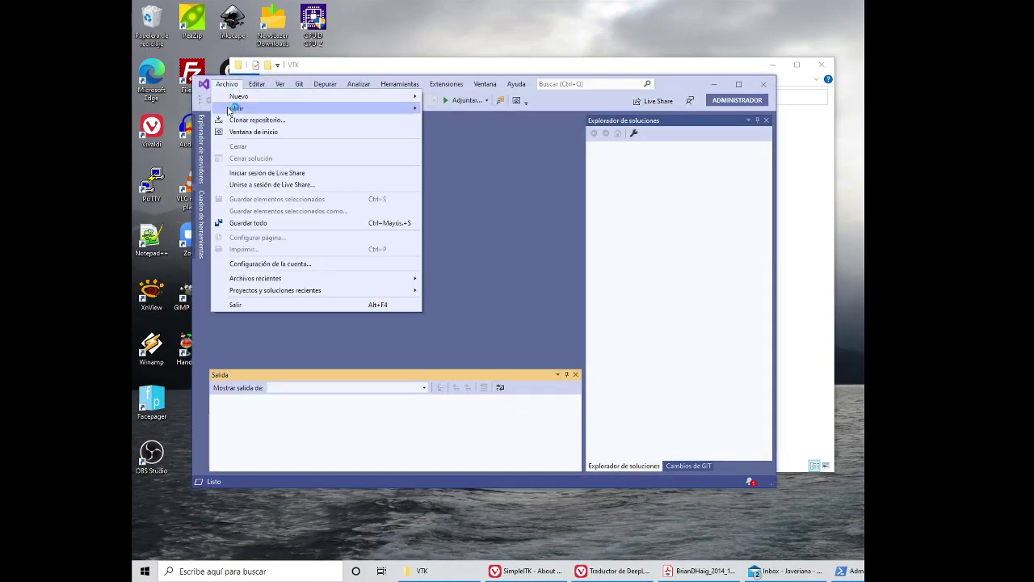
mouse_move(243, 111)
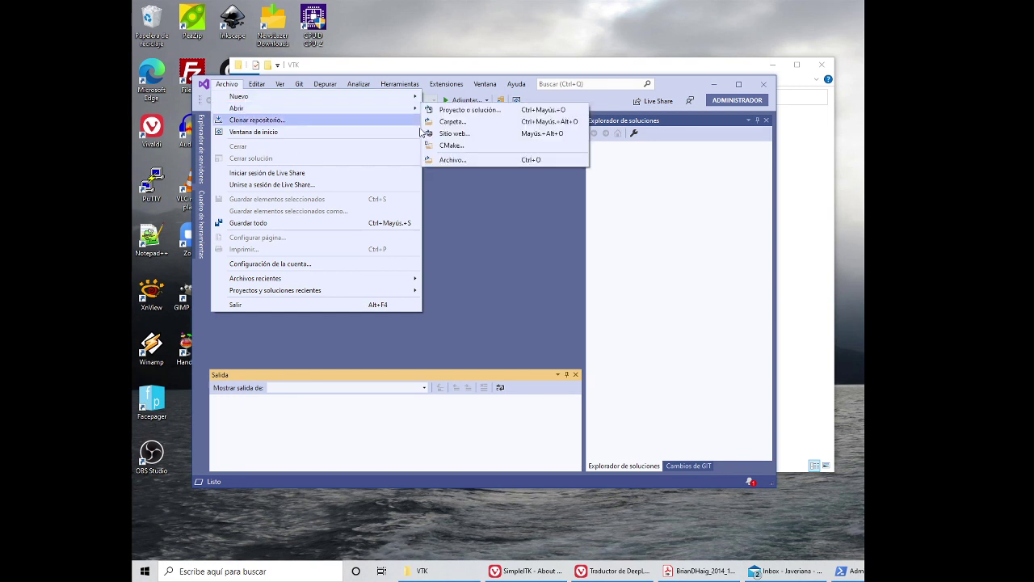
left_click(483, 111)
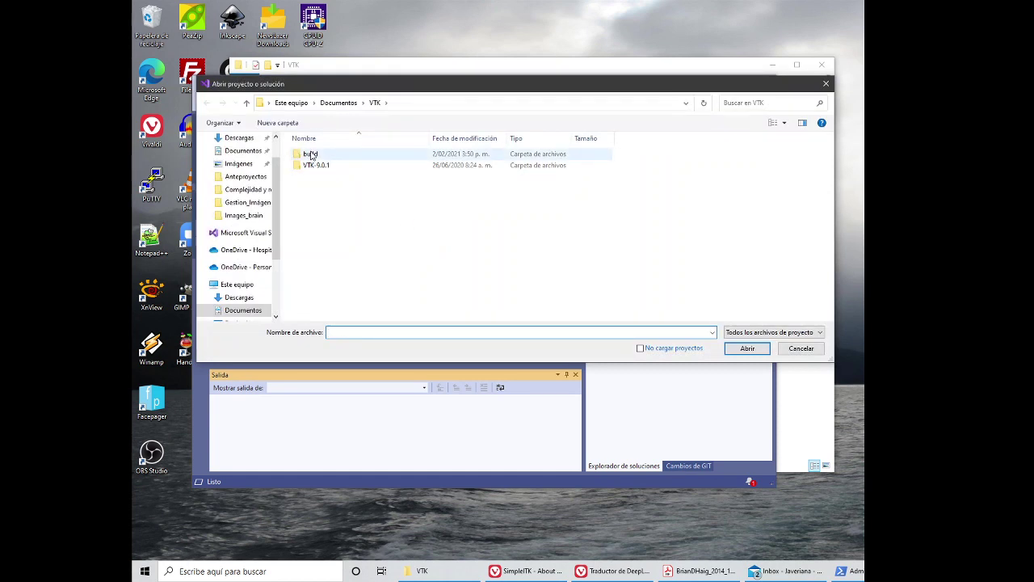
double_click(312, 157)
scroll(352, 210, "down", 3)
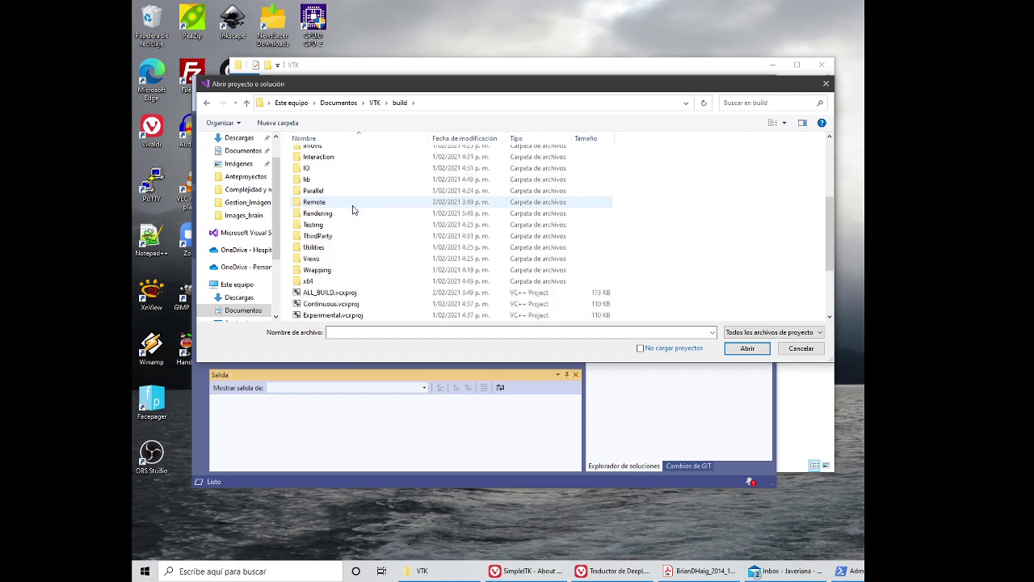
scroll(353, 210, "down", 3)
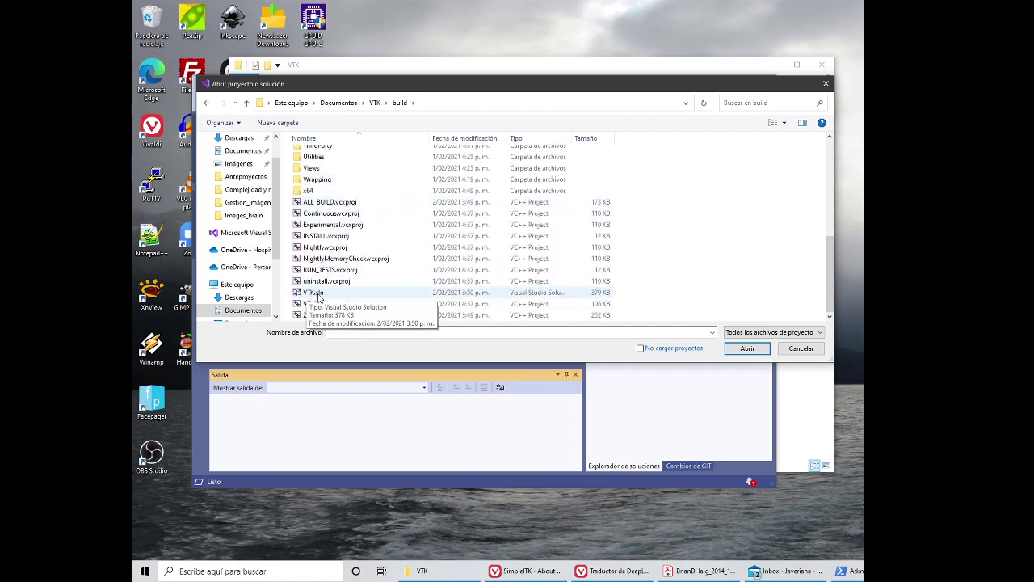
left_click(318, 296)
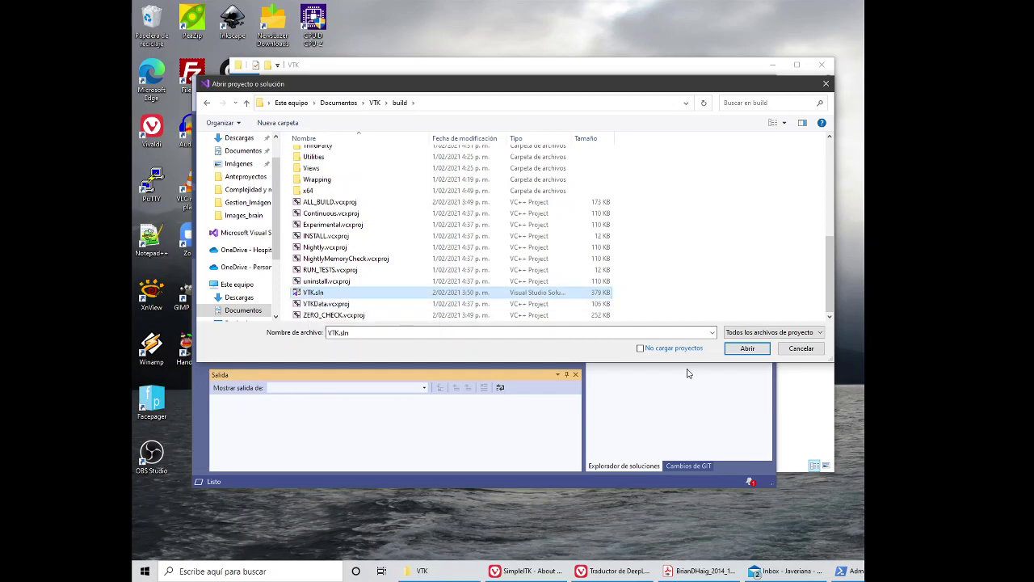
left_click(737, 354)
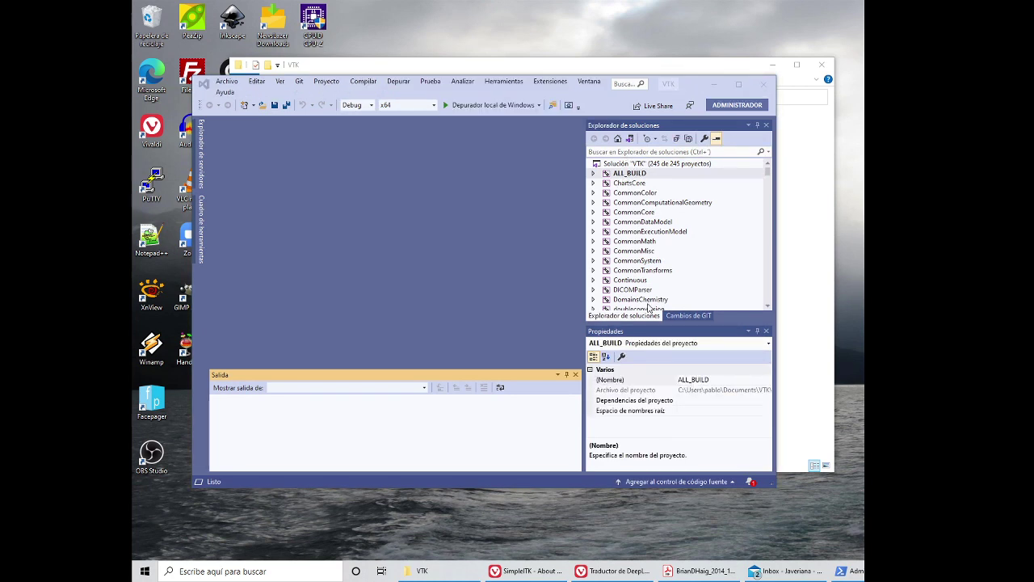
Compile the ALL_BUILD project of the VTK solution in the Debug x64 configuration
left_click(634, 177)
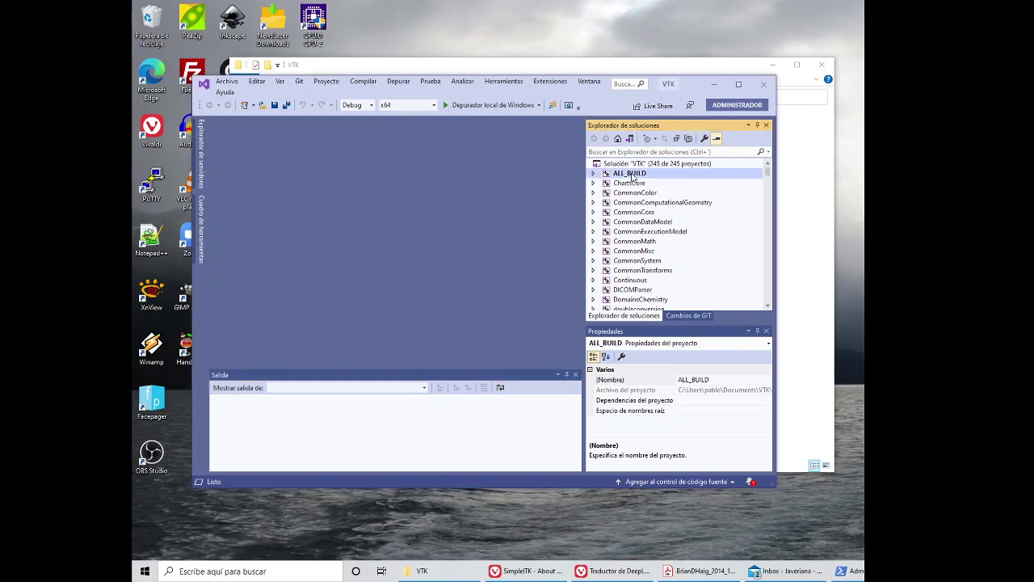
right_click(632, 175)
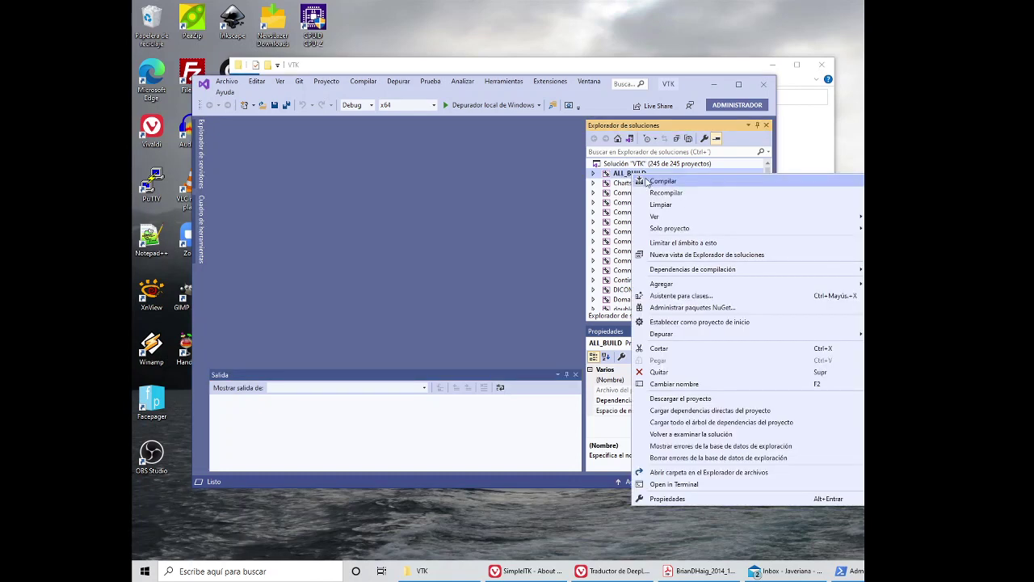
left_click(661, 181)
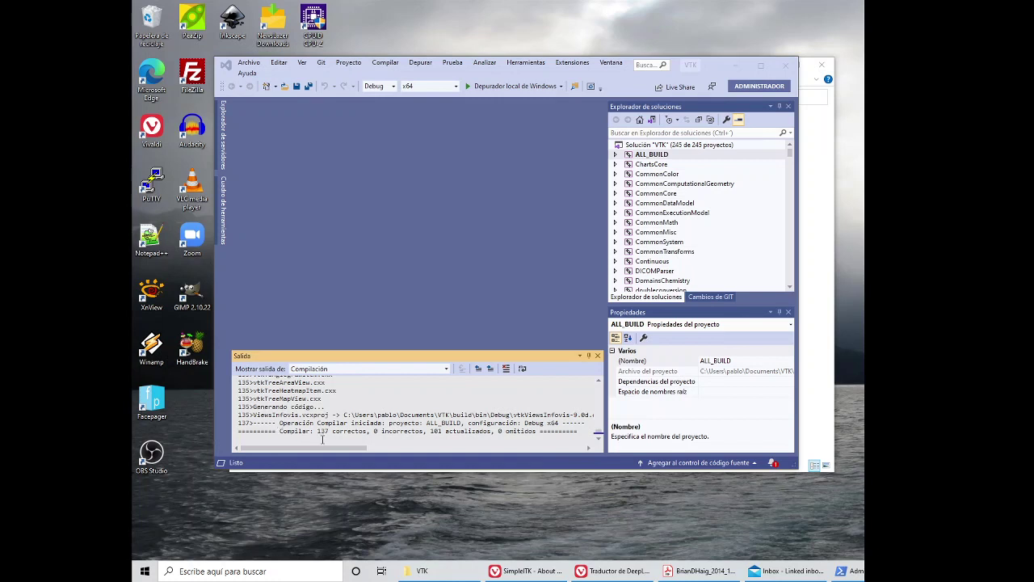
Compile the INSTALL project of the VTK solution to install the built libraries
scroll(668, 239, "down", 4)
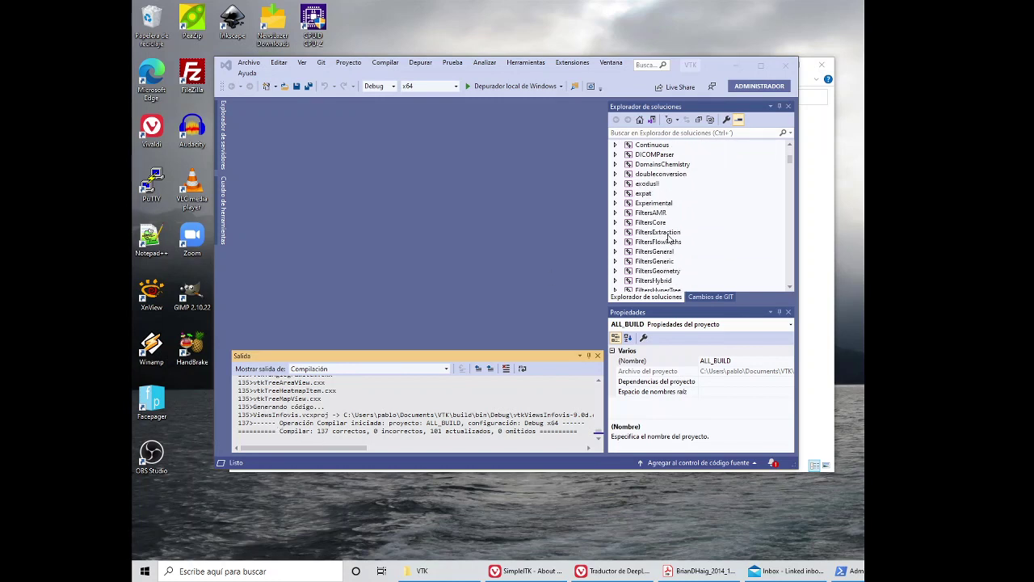
scroll(654, 212, "up", 4)
scroll(654, 212, "down", 4)
scroll(654, 212, "down", 13)
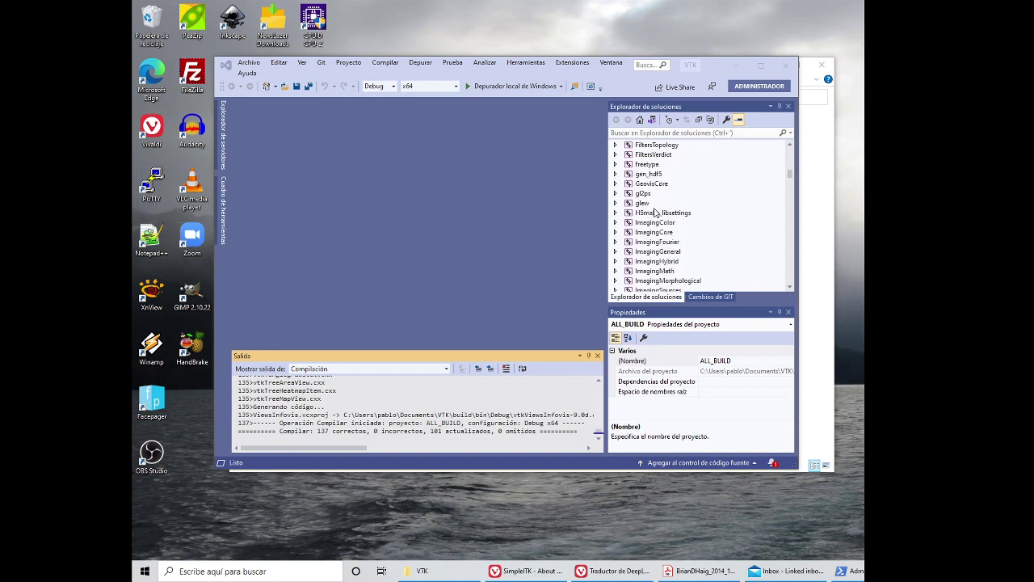
scroll(655, 212, "down", 1)
left_click(646, 194)
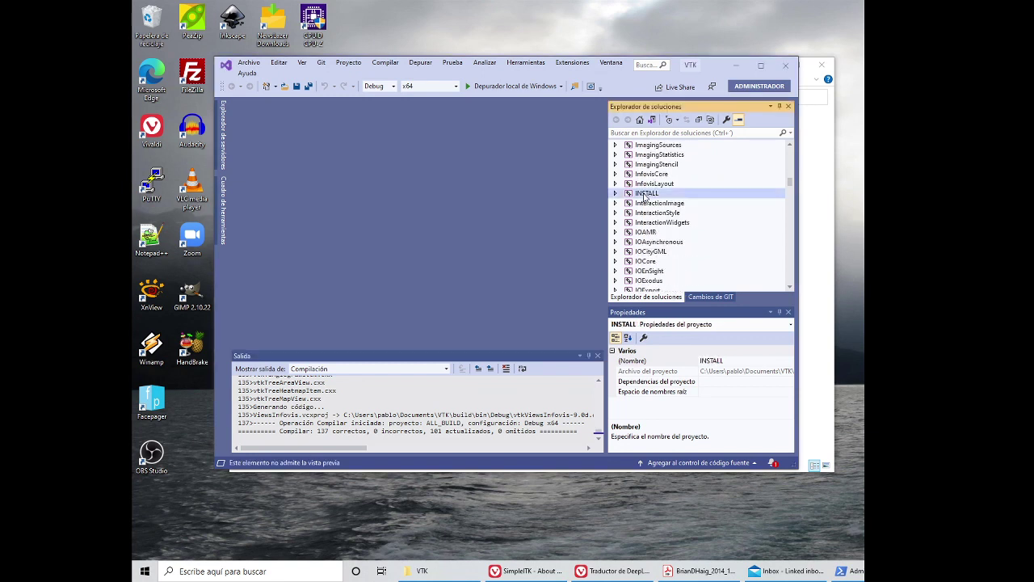
right_click(647, 196)
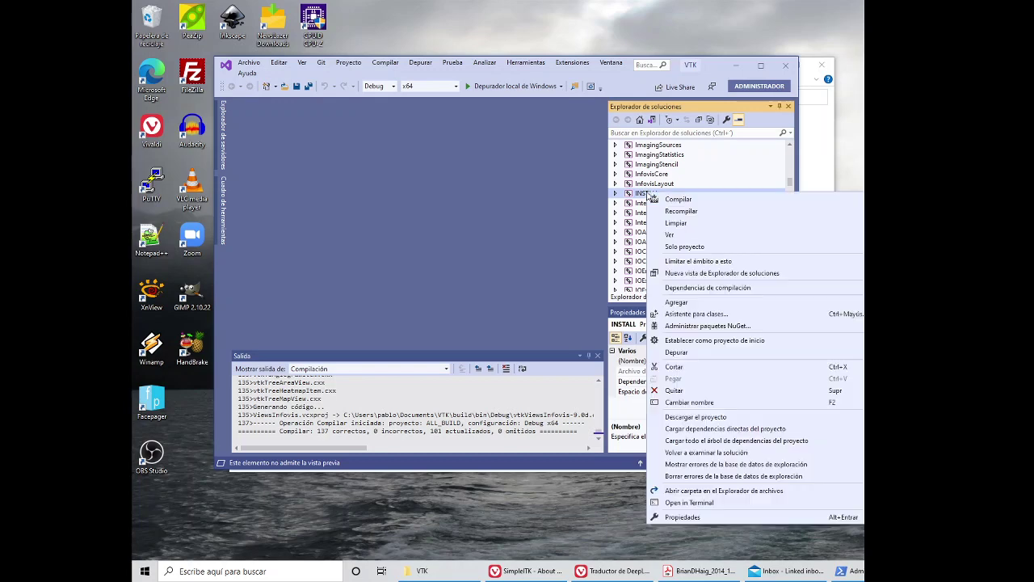
left_click(663, 202)
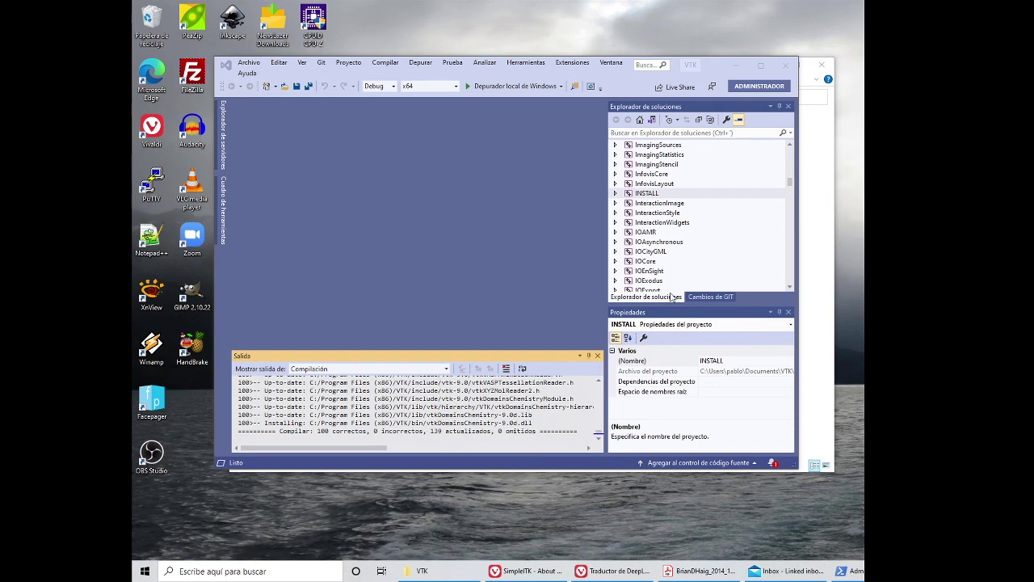
Switch to File Explorer and examine the installed VTK files in the VTK/bin folder under Archivos de programa (x86) on drive C
left_click(823, 285)
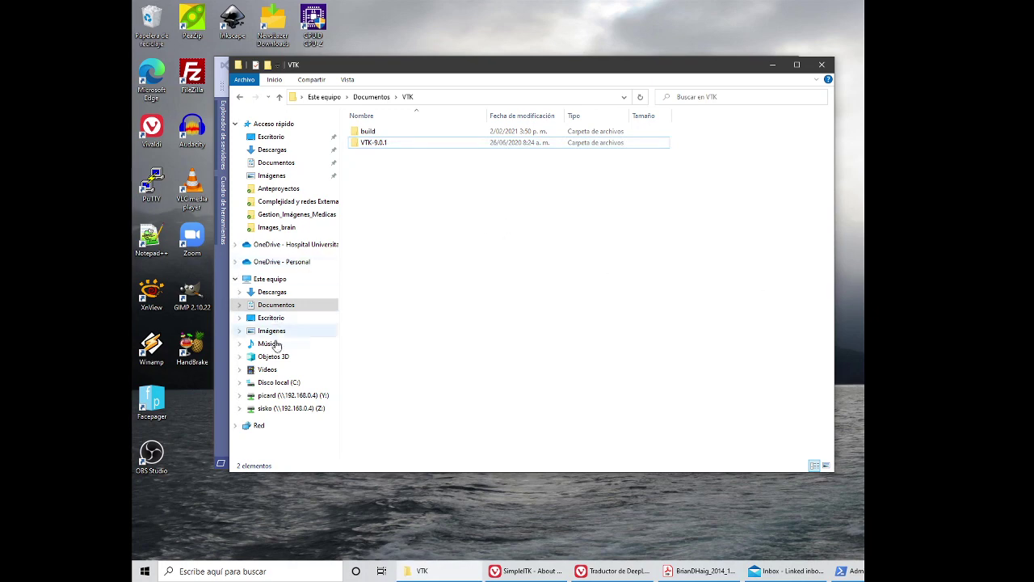
left_click(275, 385)
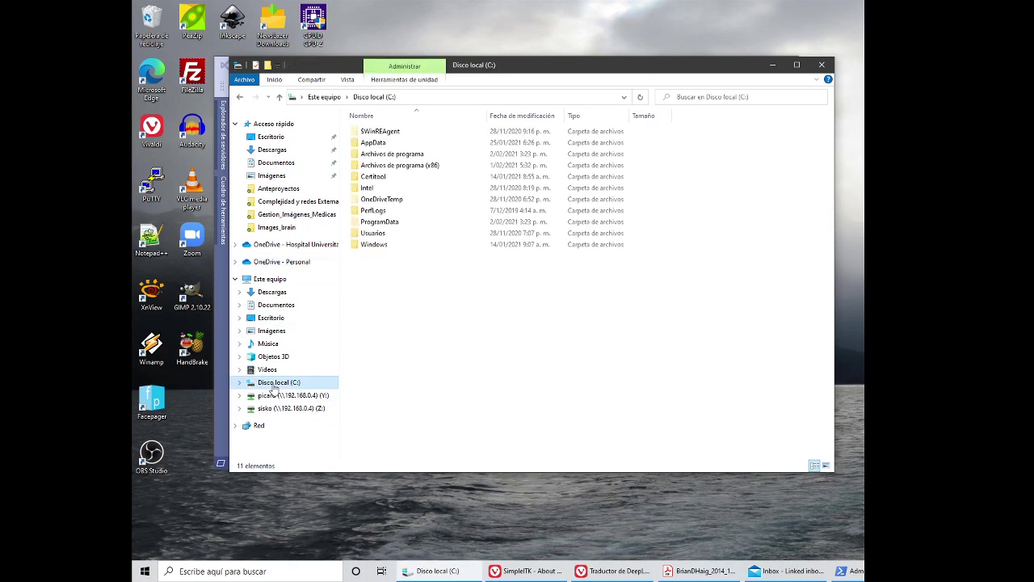
left_click(416, 168)
double_click(416, 168)
scroll(368, 356, "down", 4)
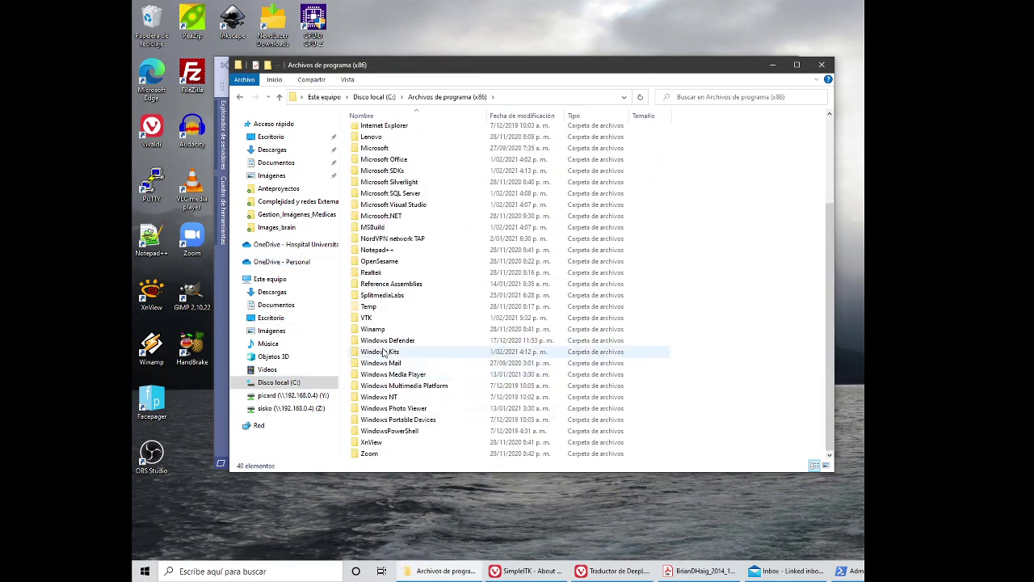
double_click(368, 319)
double_click(371, 135)
scroll(468, 261, "down", 20)
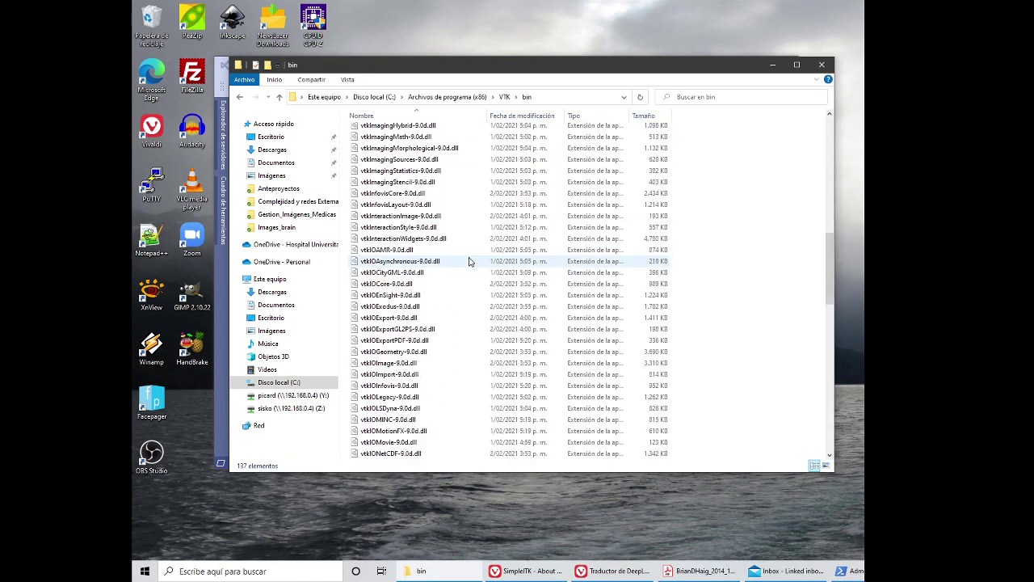
scroll(469, 261, "up", 7)
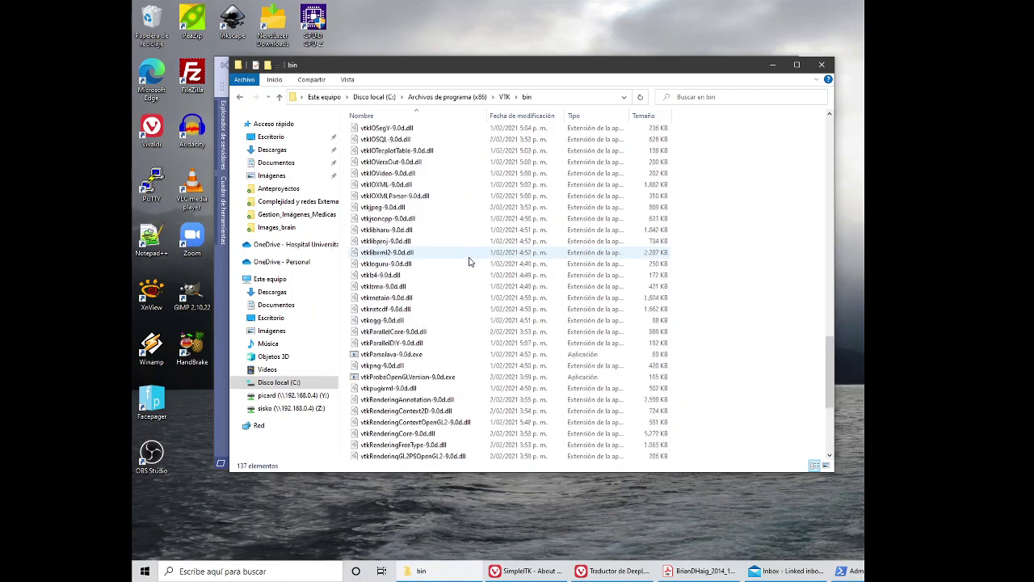
scroll(469, 261, "up", 15)
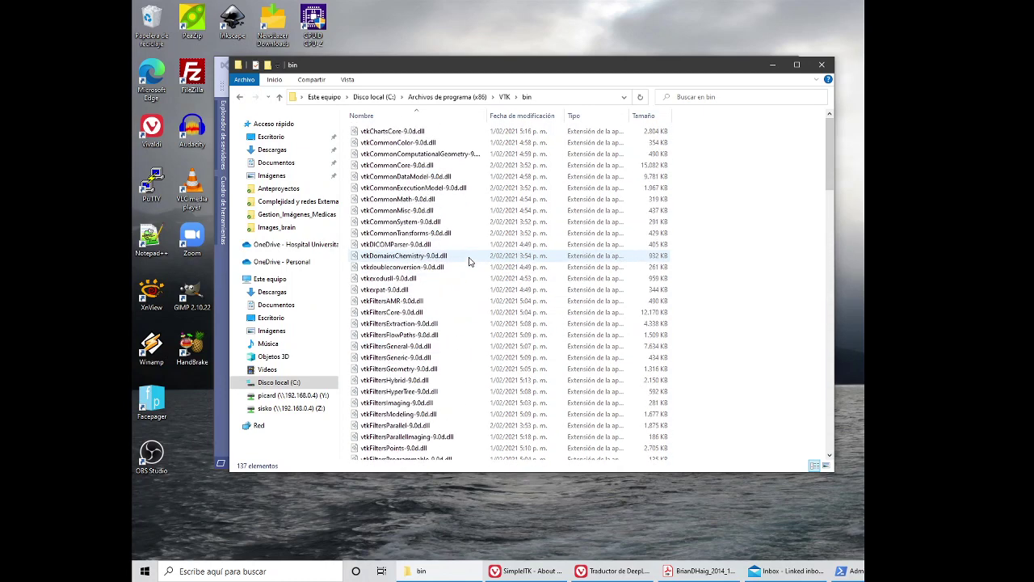
Go up to the main VTK installation folder and shift the File Explorer window to uncover the Visual Studio window behind it
left_click(504, 97)
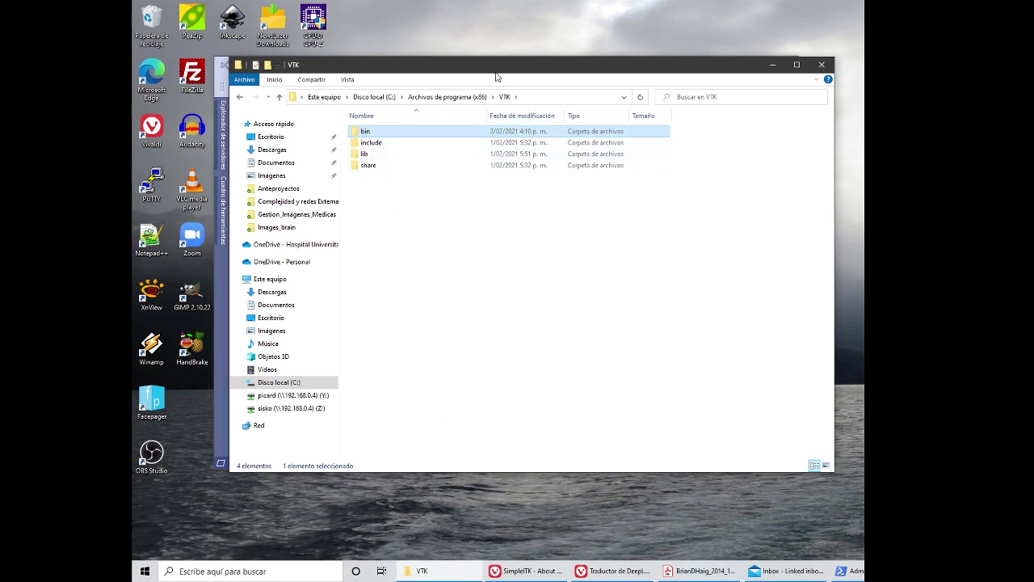
left_click_drag(494, 70, 531, 89)
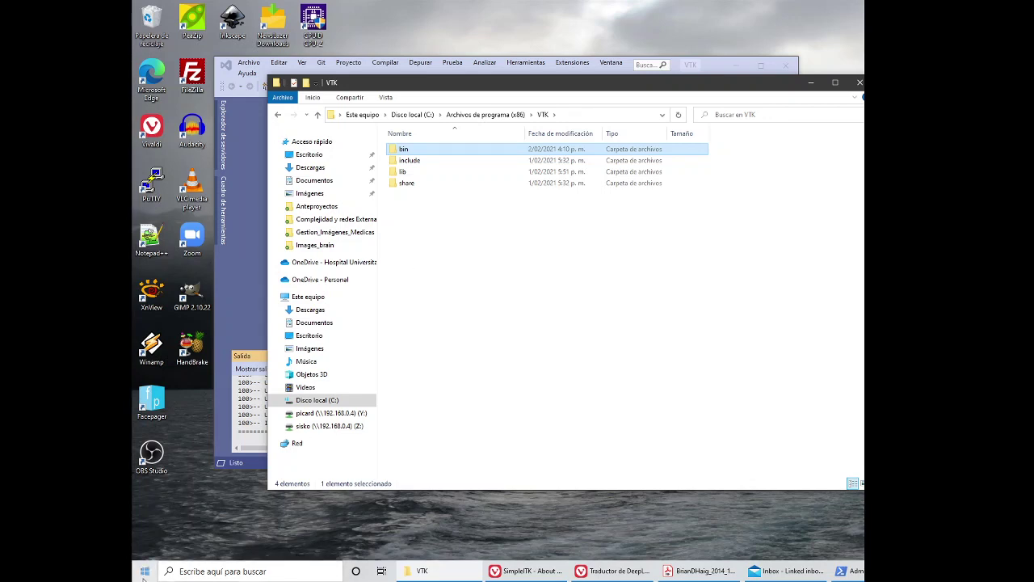
right_click(321, 301)
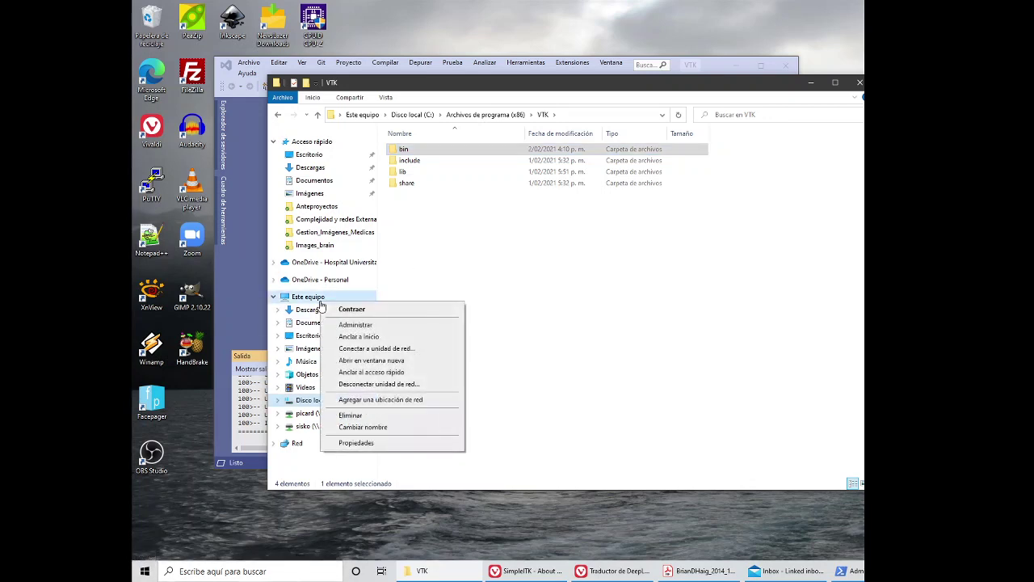
left_click(355, 443)
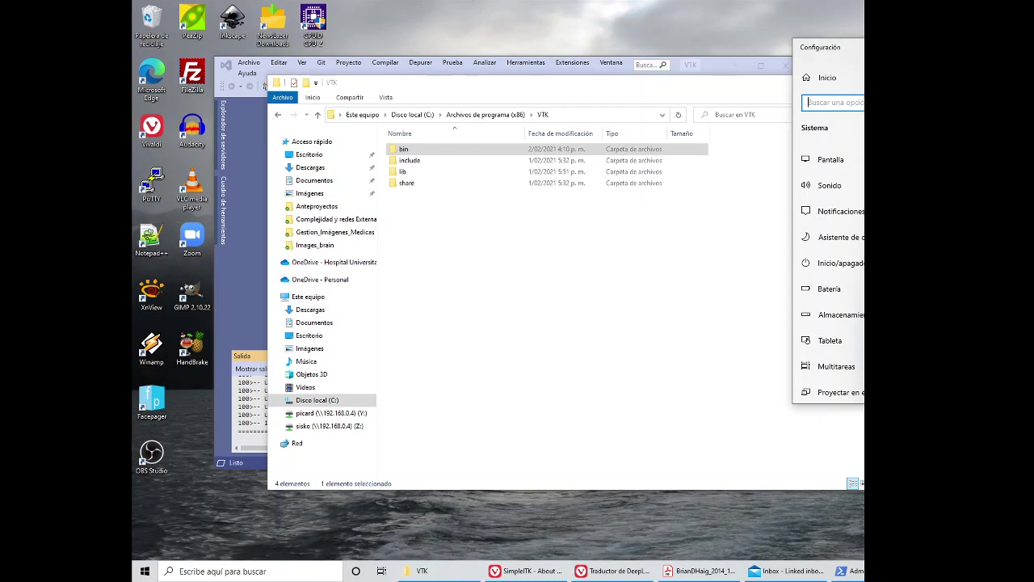
key("alt+F4")
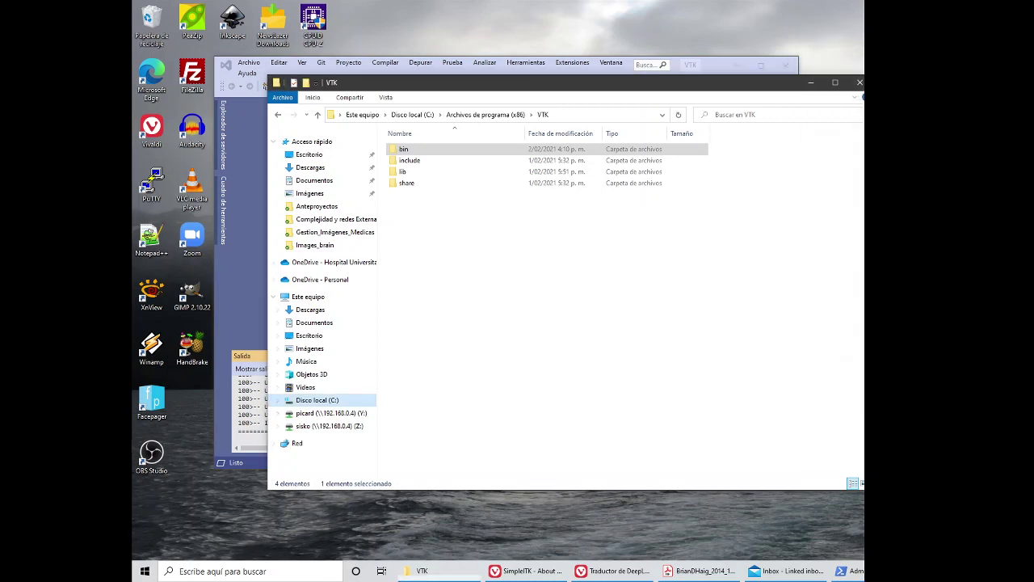
right_click(313, 403)
left_click(334, 391)
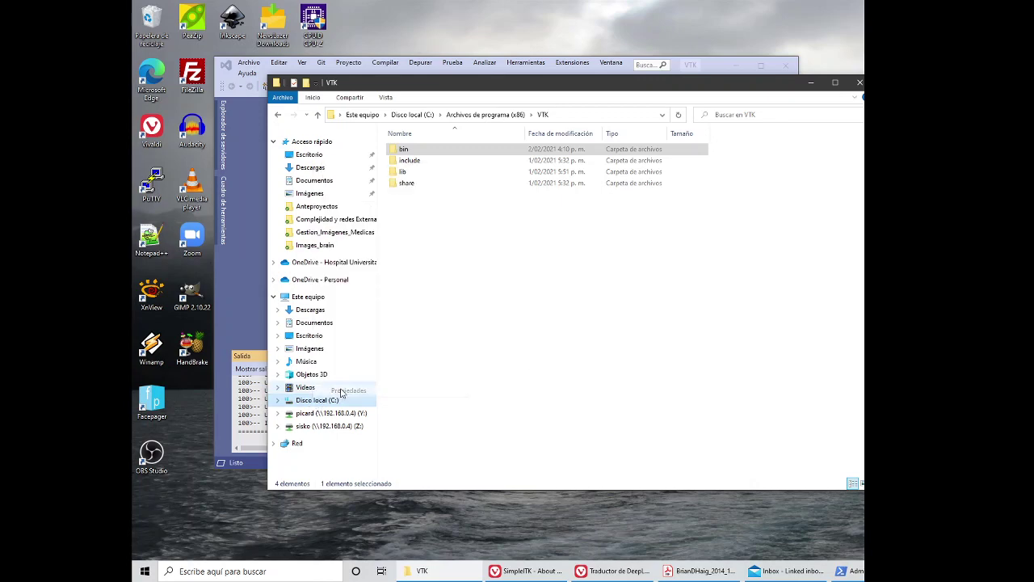
left_click(531, 294)
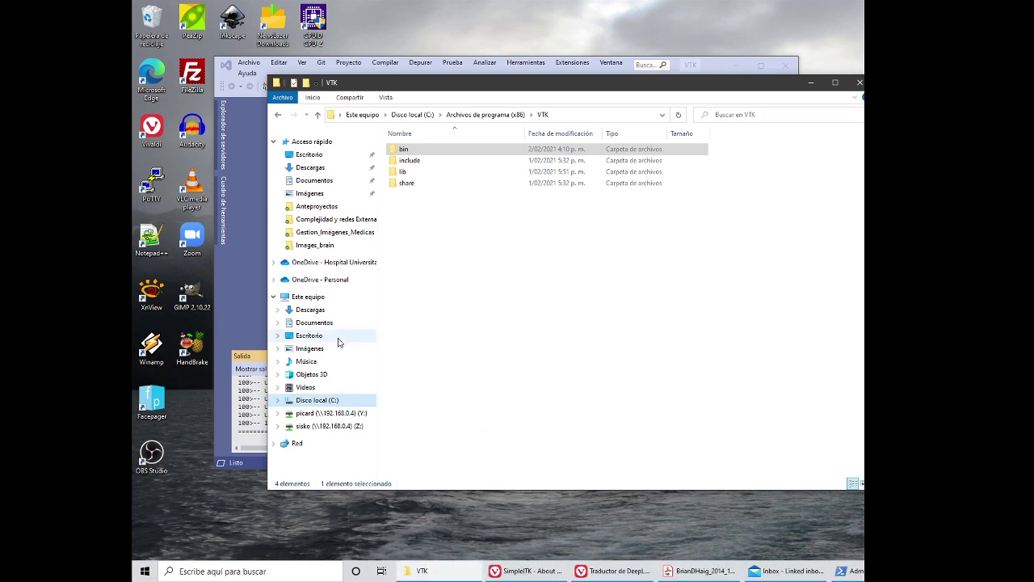
Open the properties of Este equipo and bring up its advanced system configuration
right_click(318, 303)
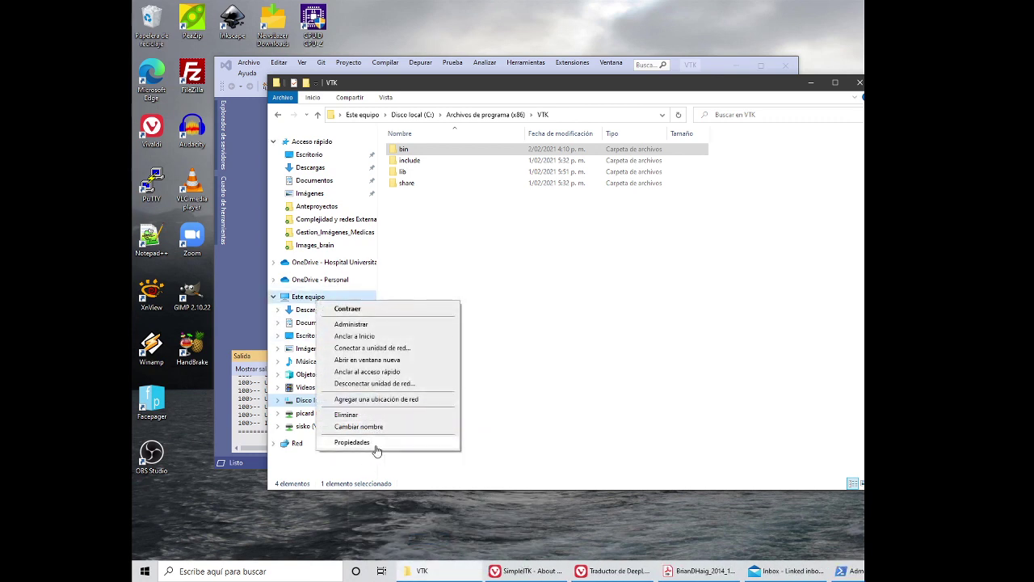
left_click(375, 447)
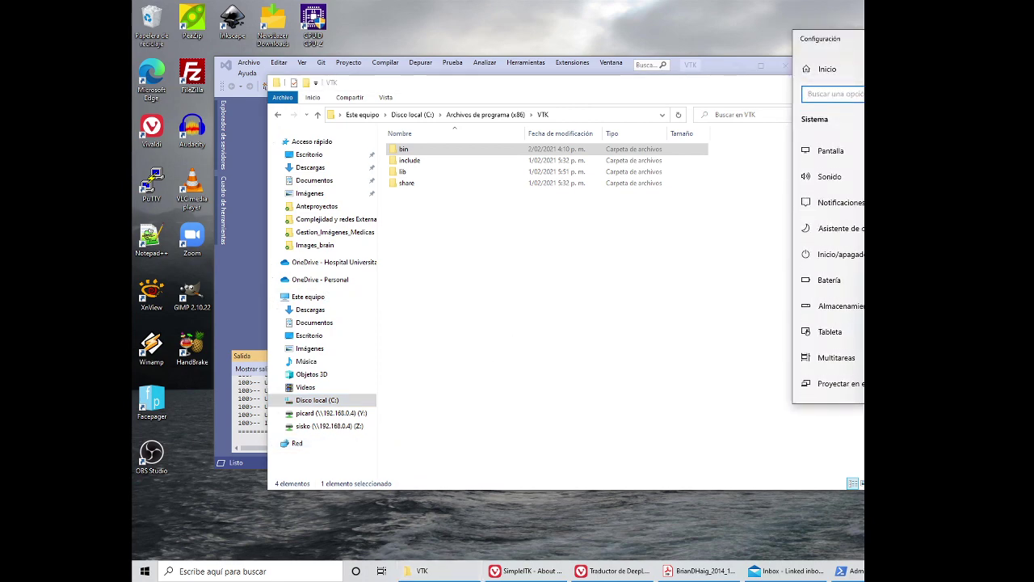
scroll(644, 218, "down", 5)
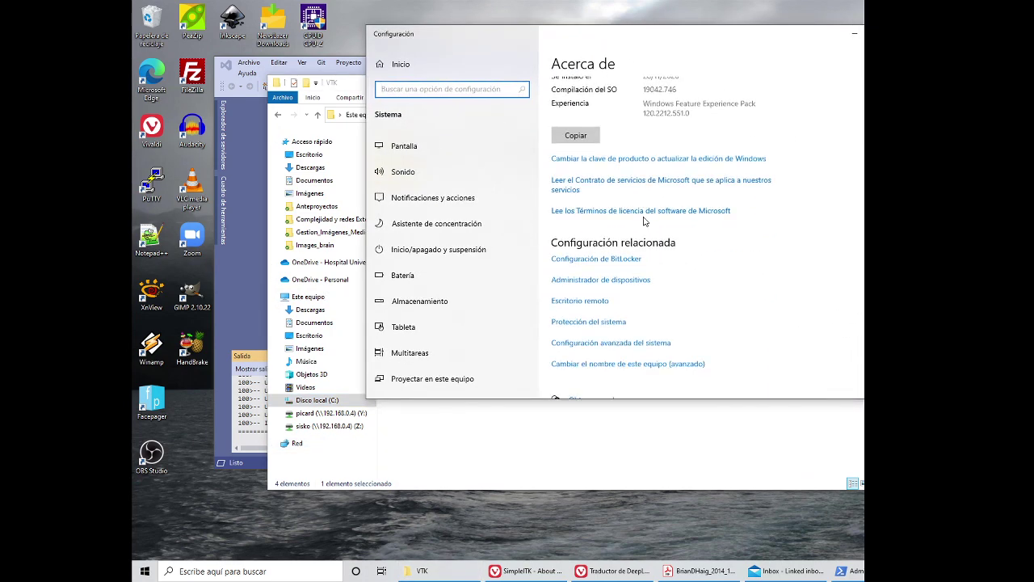
scroll(707, 263, "down", 1)
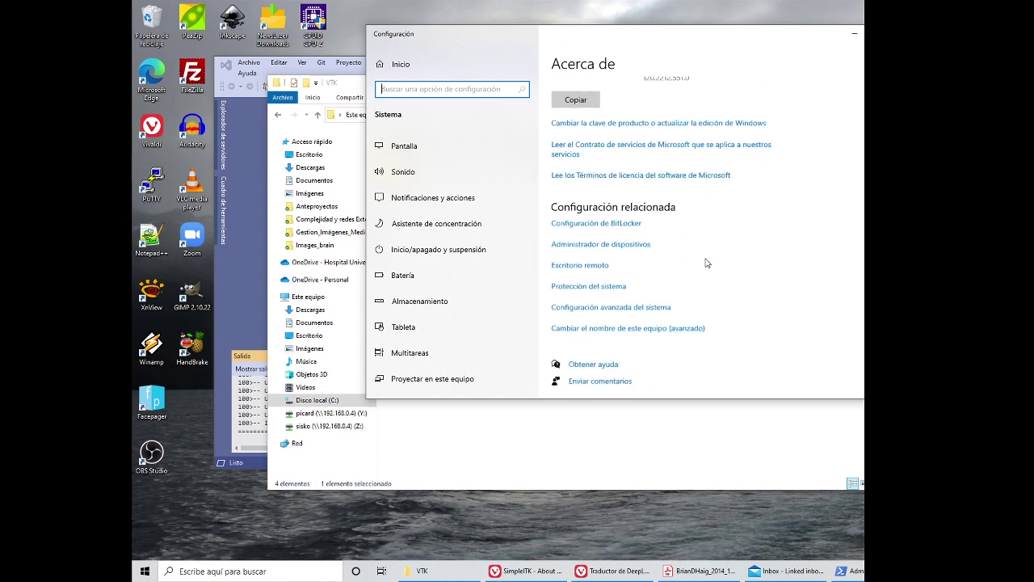
left_click(631, 314)
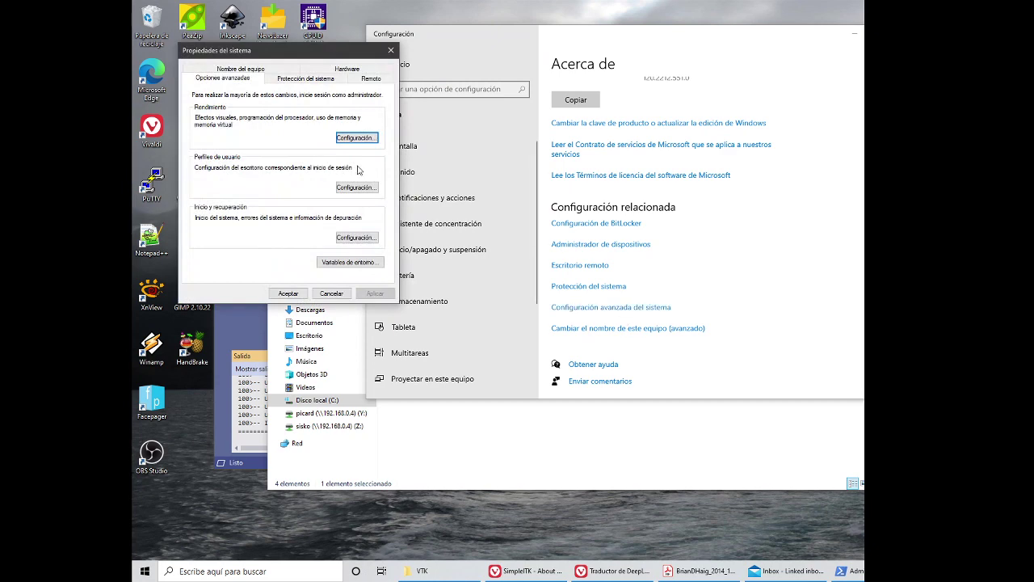
left_click_drag(296, 56, 382, 46)
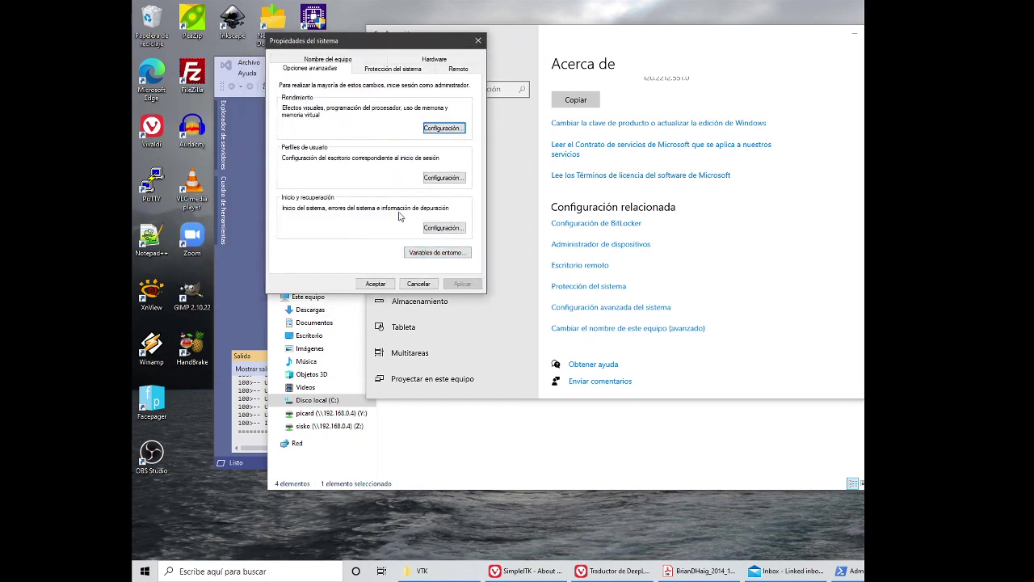
Bring up the environment variables and open the system variable Path for editing
left_click(422, 254)
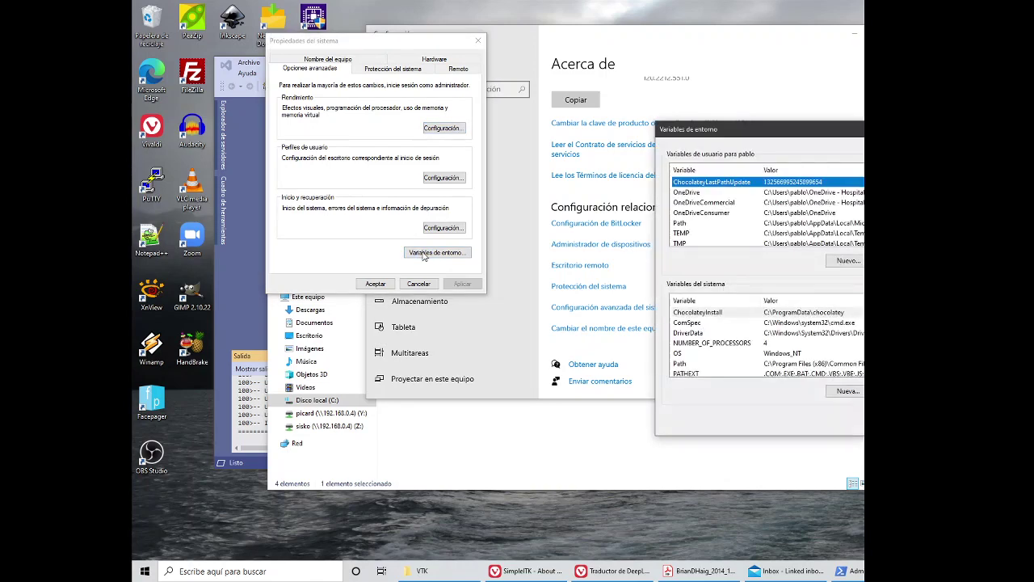
left_click_drag(766, 135, 472, 76)
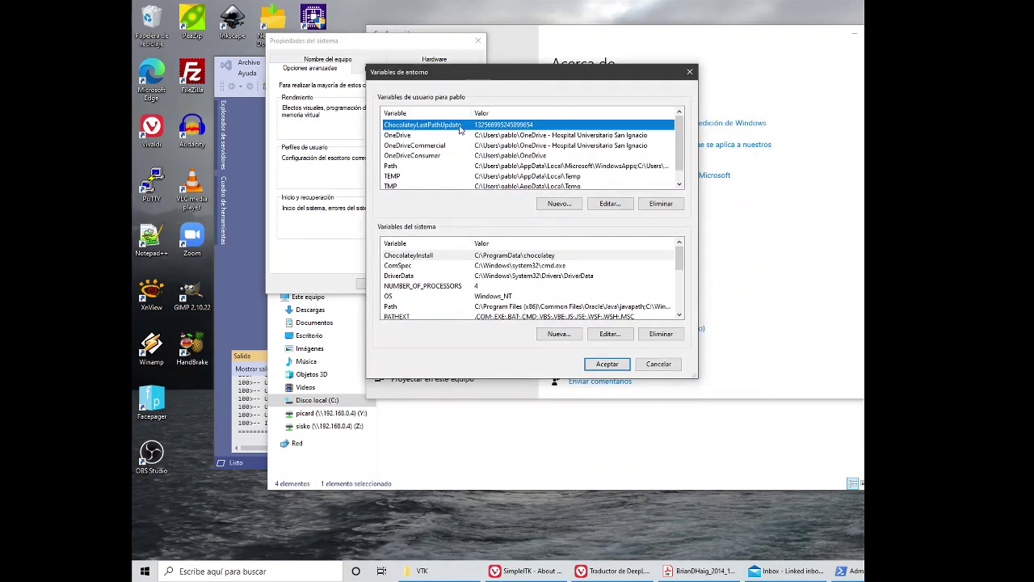
scroll(447, 154, "down", 1)
scroll(447, 153, "up", 1)
scroll(452, 297, "down", 3)
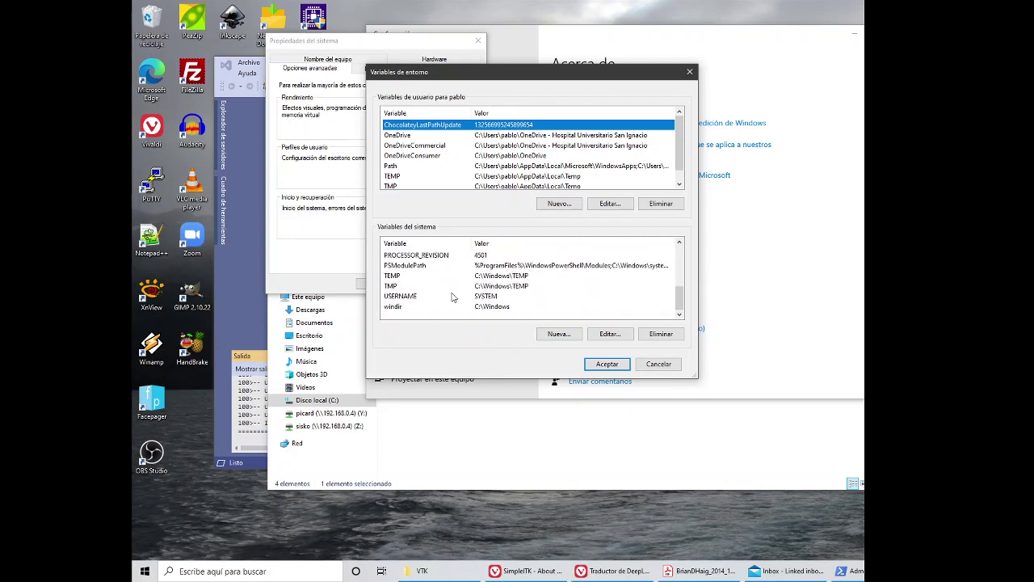
scroll(452, 297, "up", 1)
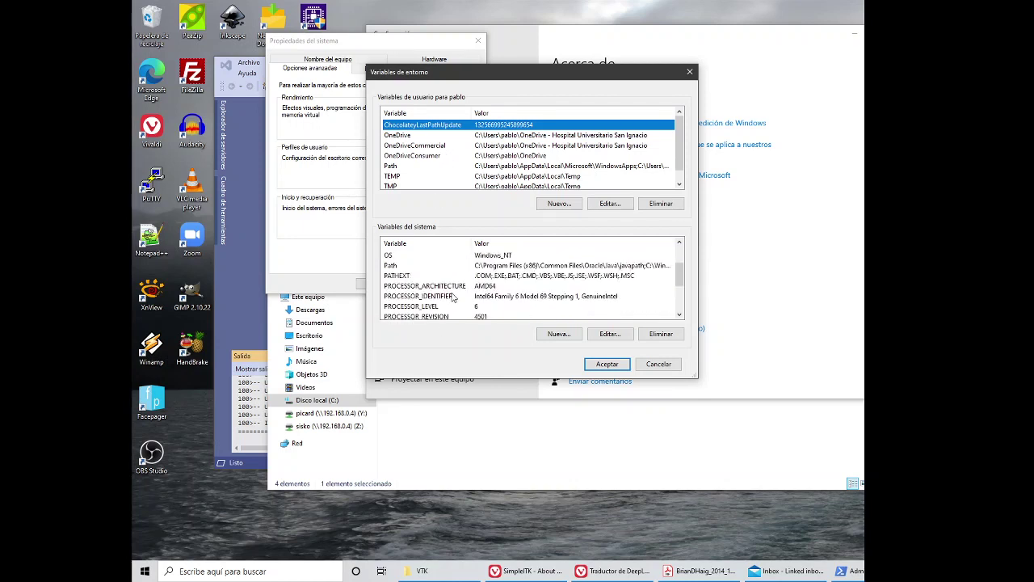
left_click(410, 266)
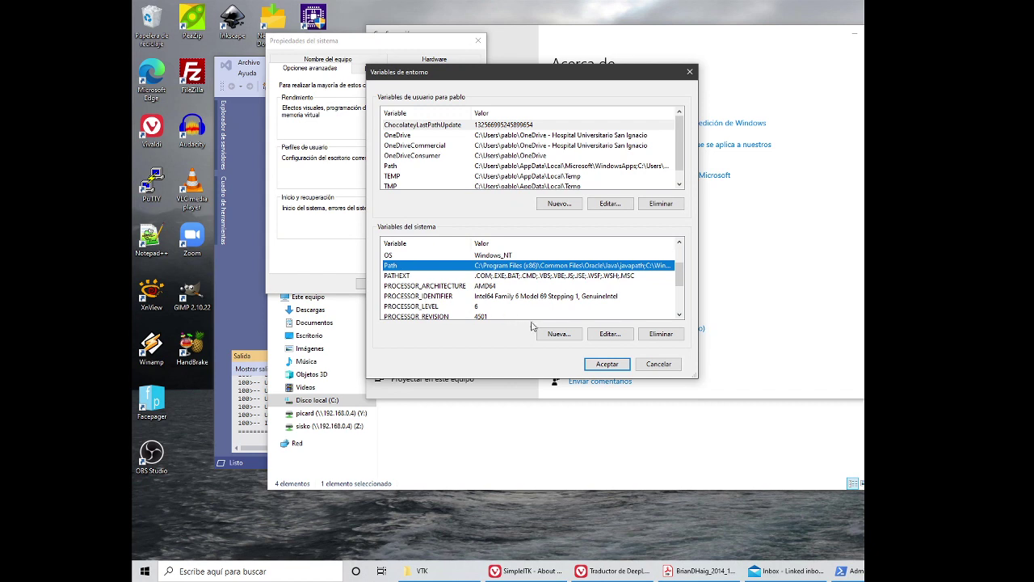
left_click(617, 341)
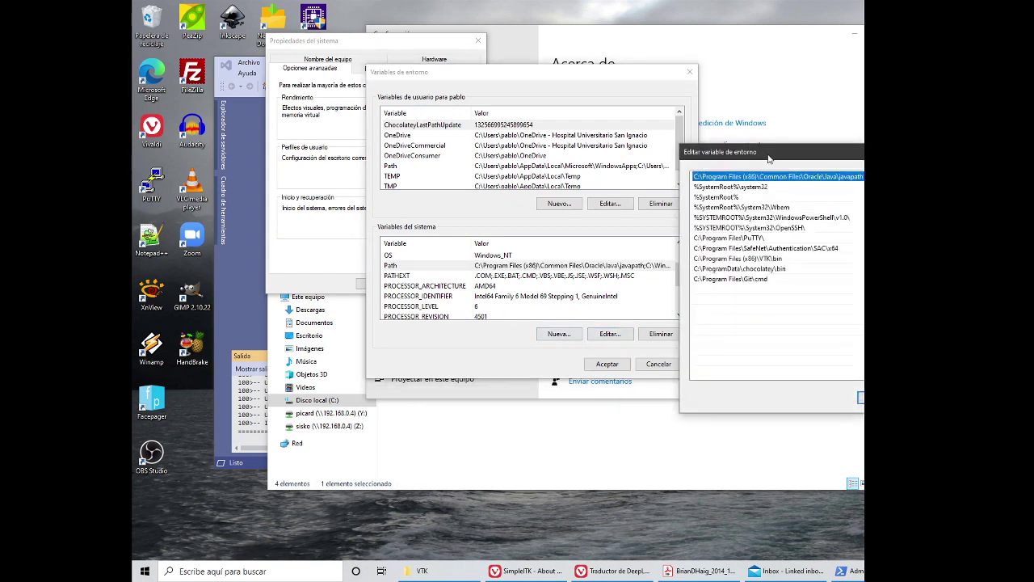
left_click_drag(768, 164, 577, 121)
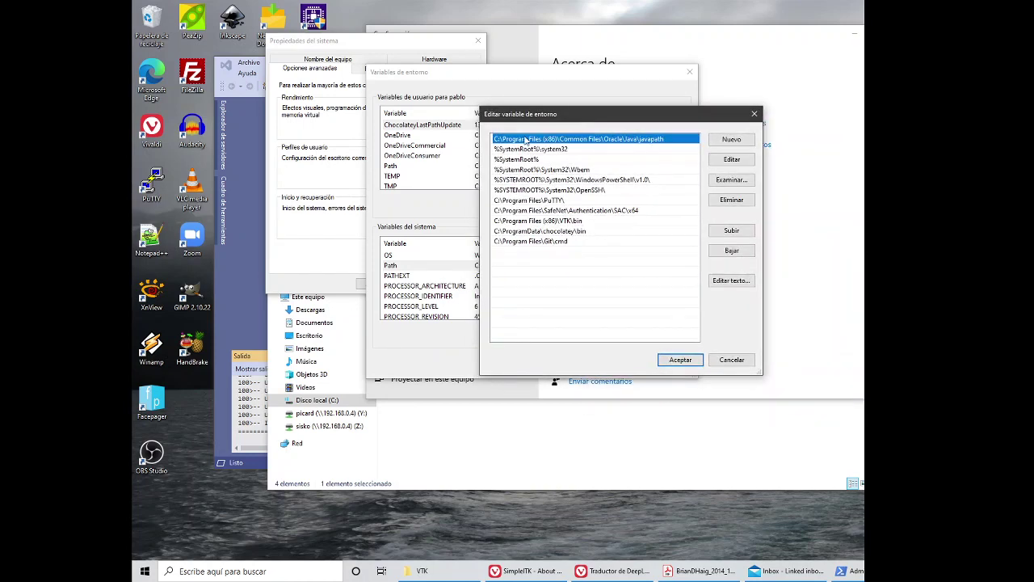
Check the C:\Program Files (x86)\VTK\bin entry in the system Path, try starting a blank entry, and accept the open dialogs
left_click(526, 223)
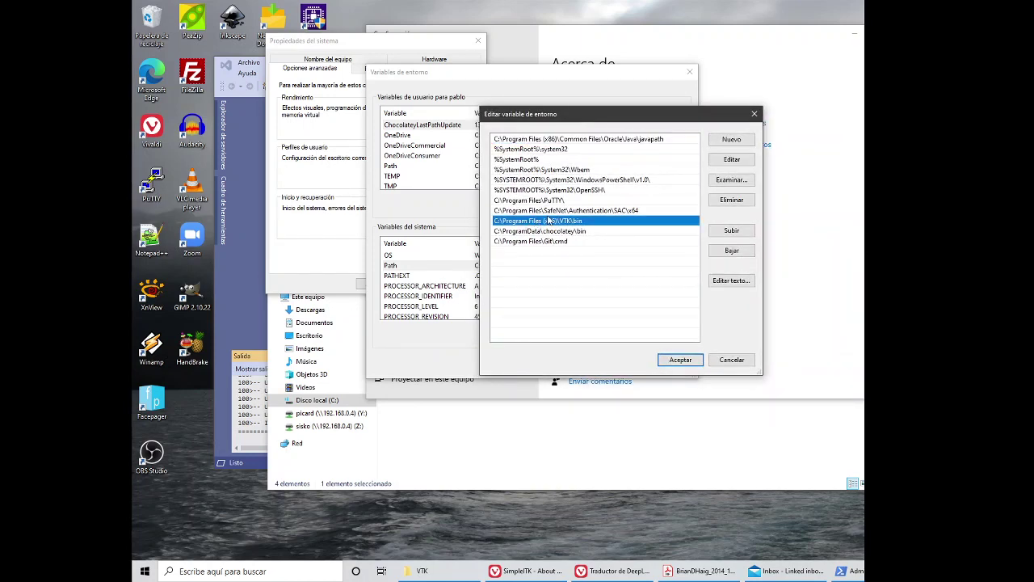
double_click(507, 255)
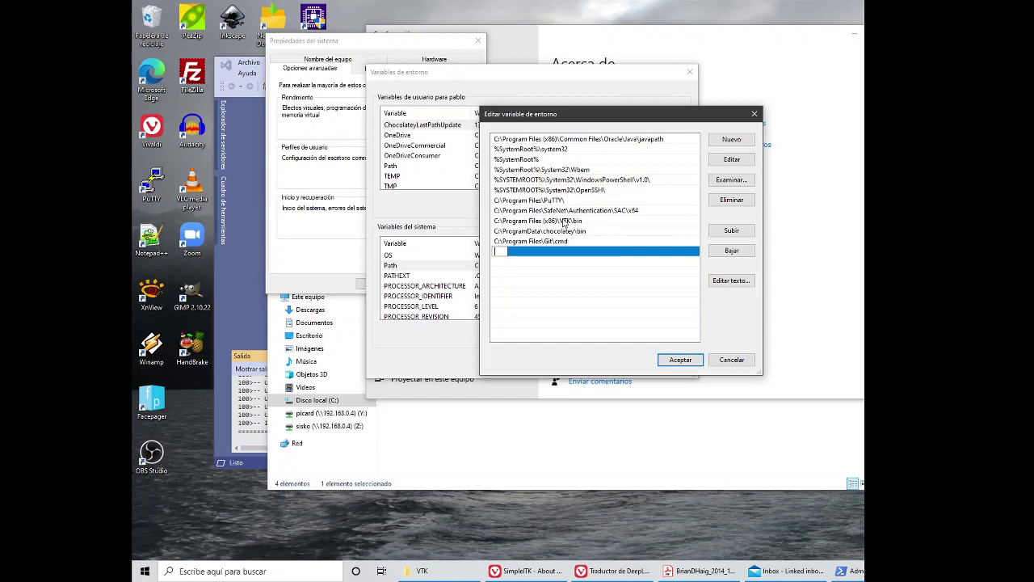
left_click(686, 364)
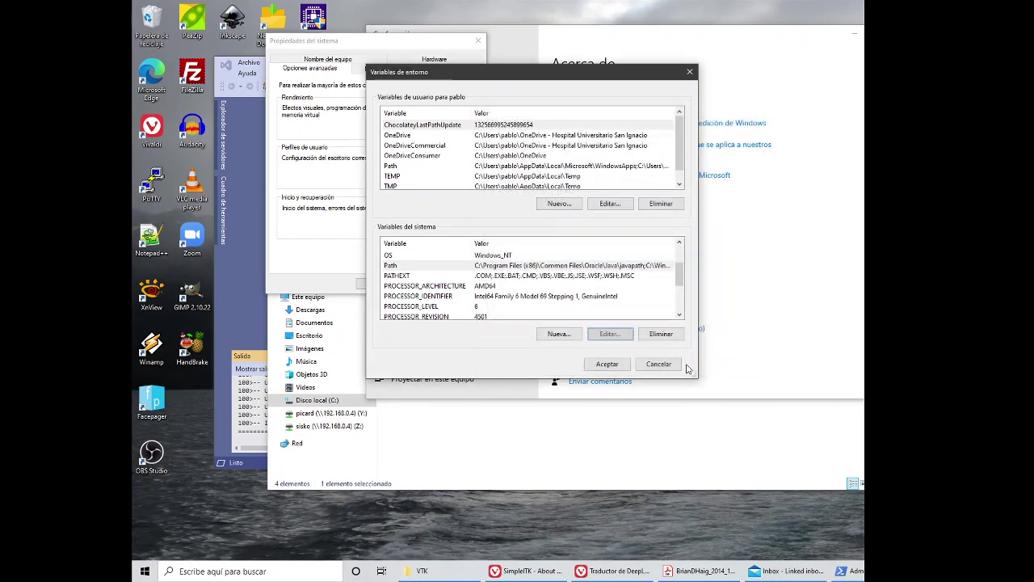
left_click(607, 365)
left_click(375, 286)
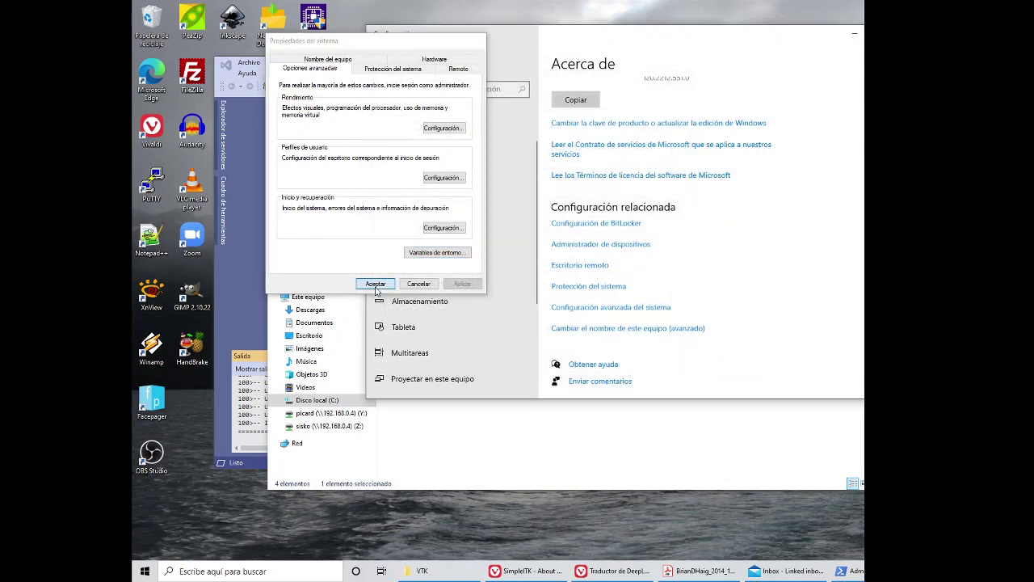